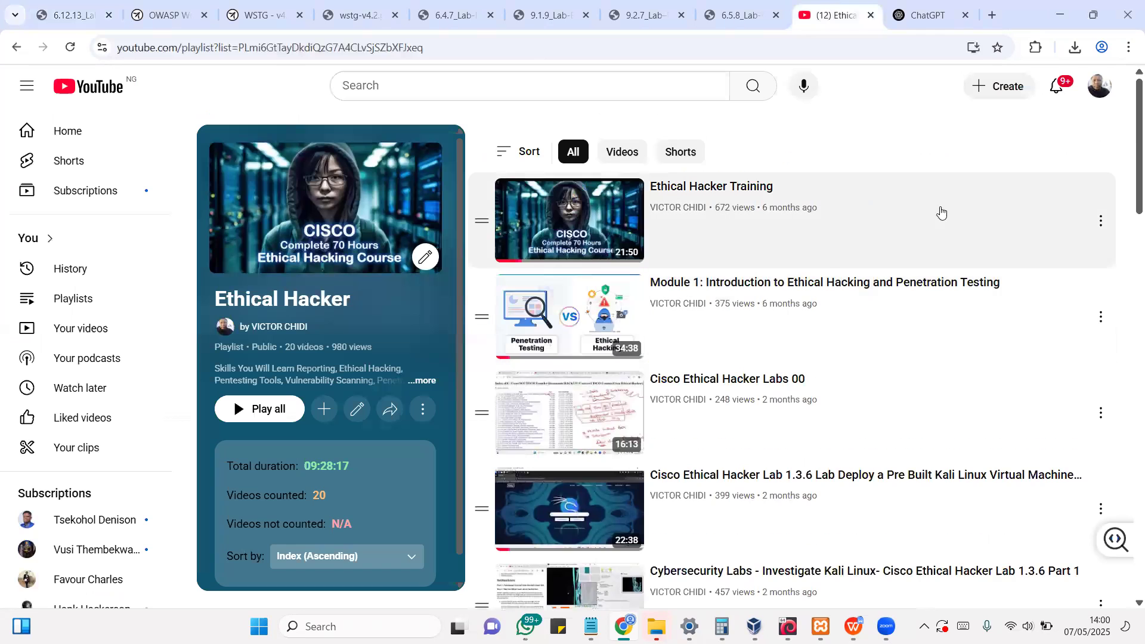
Look over the Ethical Hacker playlist and review the 6.12.13 OWASP Web Security Testing Guide lab document back to its beginning
scroll(703, 302, down, 8)
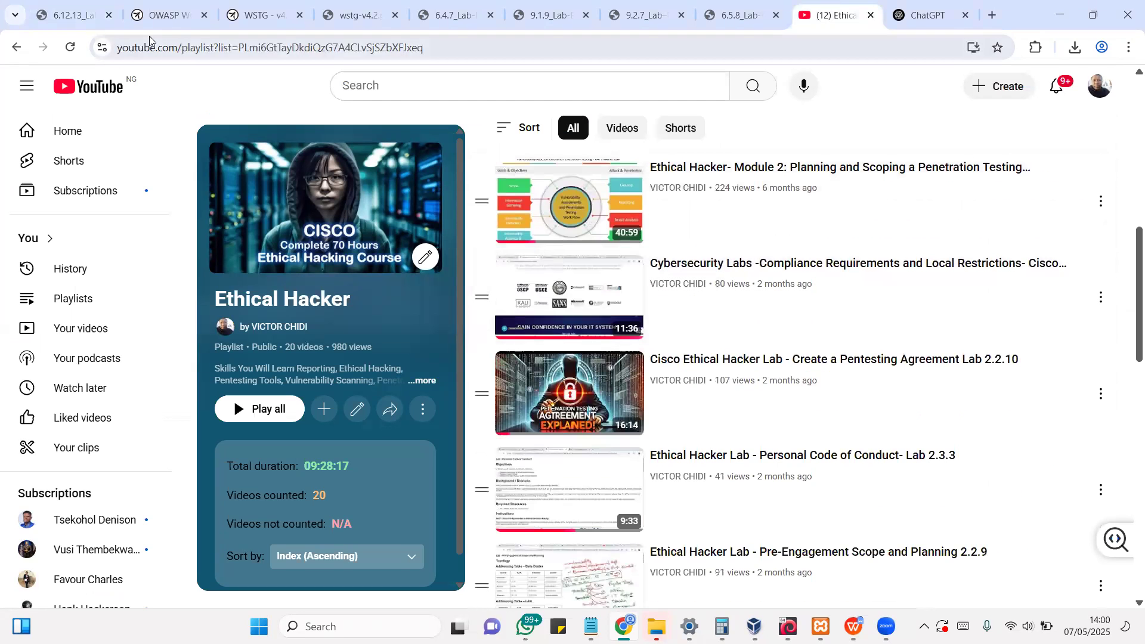
click(80, 8)
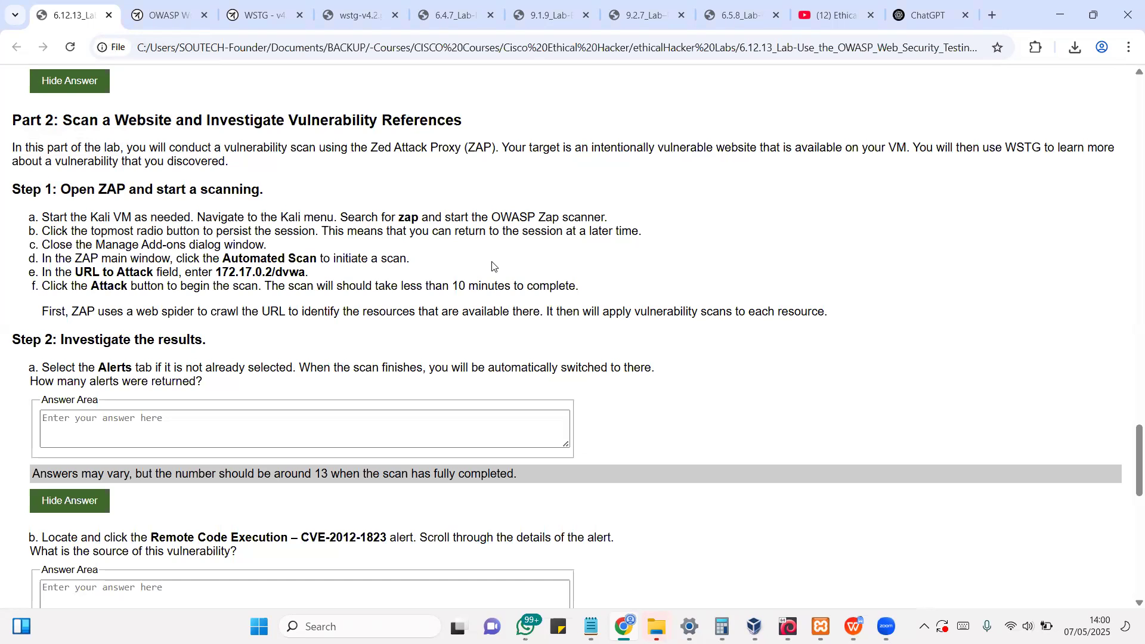
scroll(494, 269, up, 1)
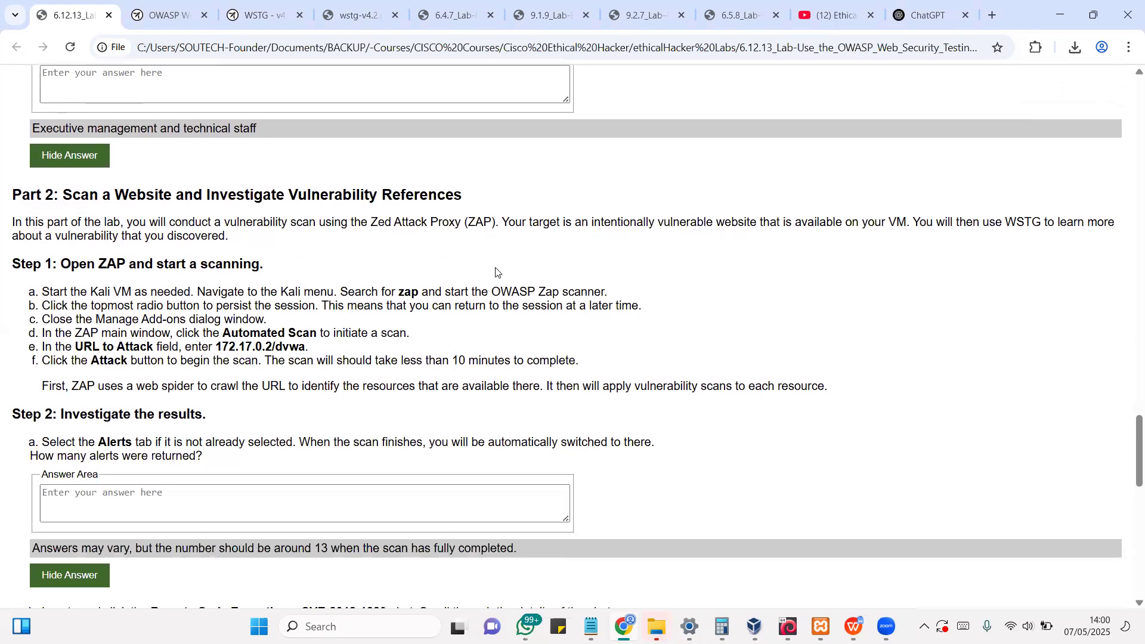
scroll(495, 272, down, 1)
scroll(355, 275, up, 15)
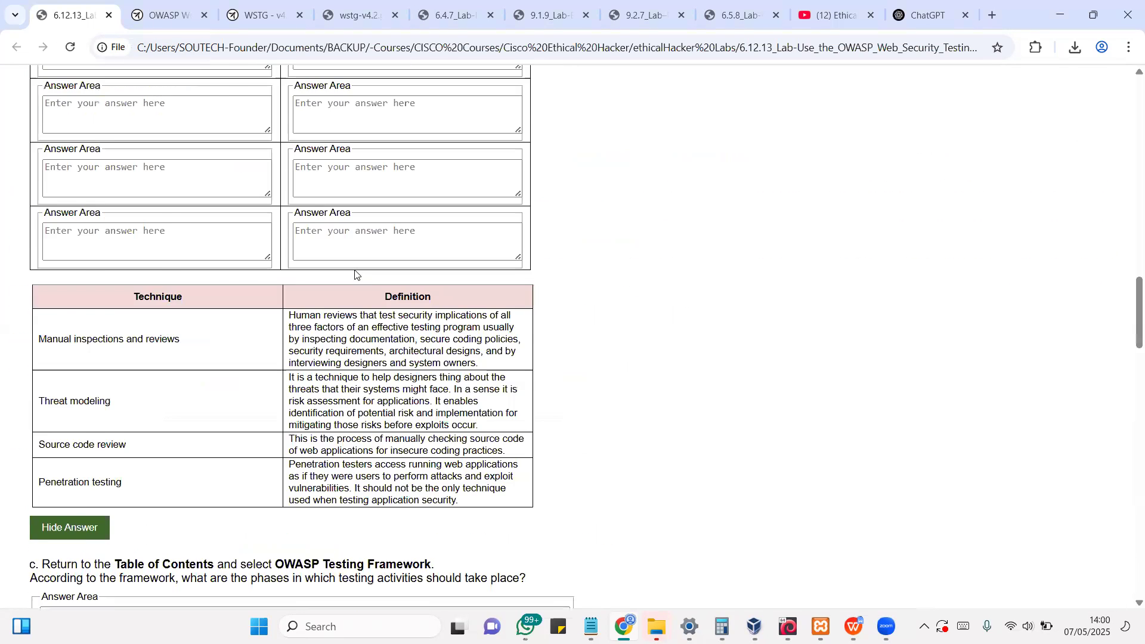
scroll(354, 275, up, 20)
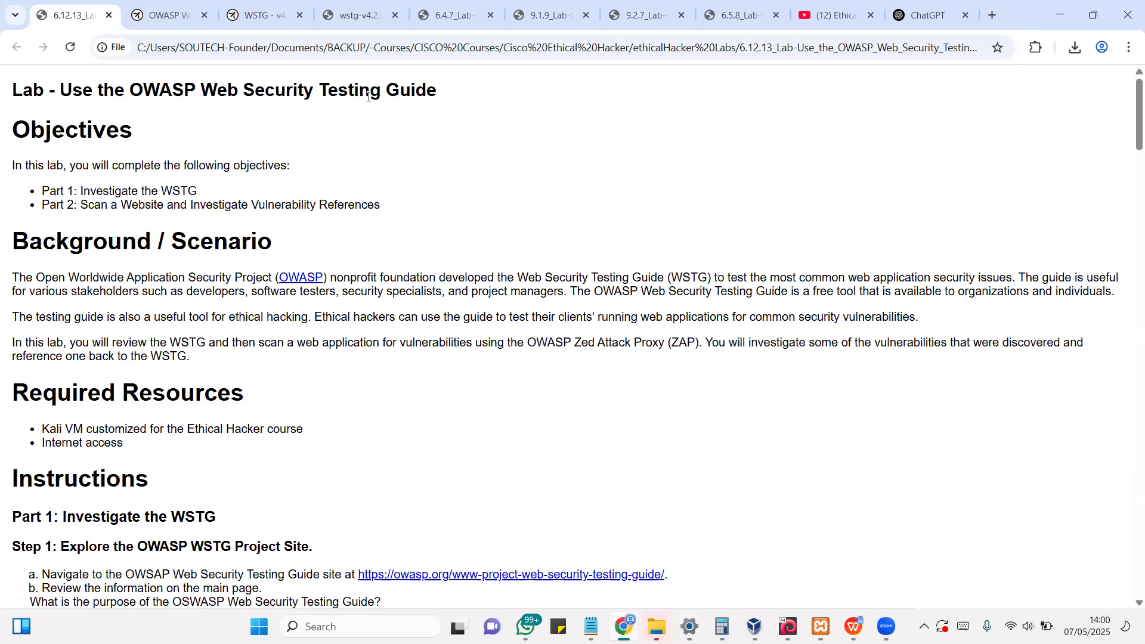
Check the two open OWASP Web Security Testing Guide web pages and close them both
click(172, 13)
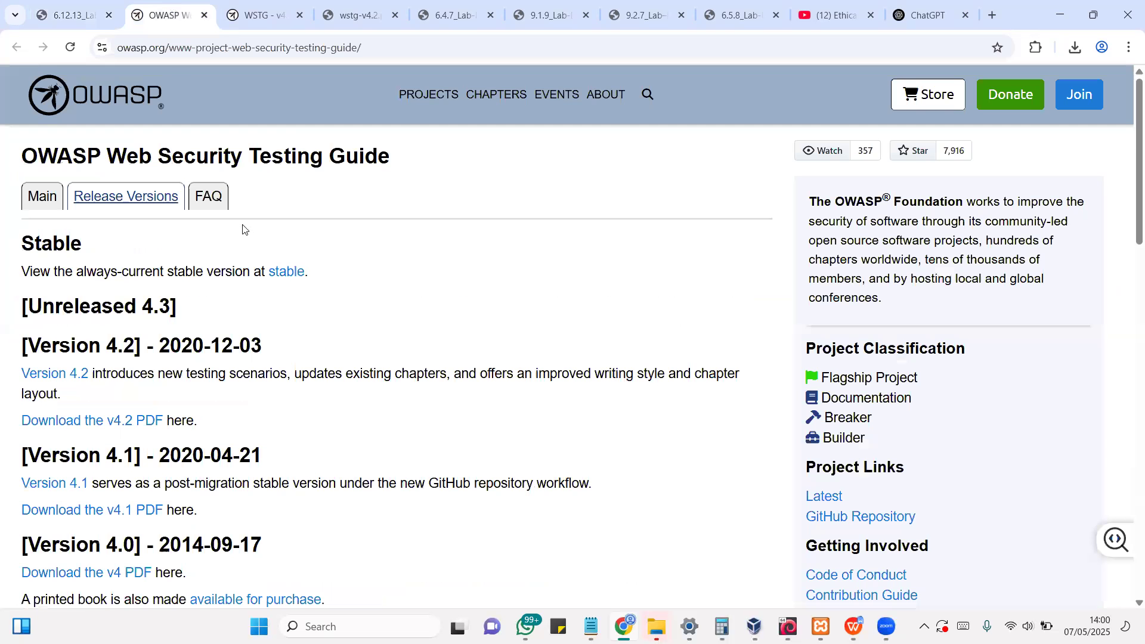
click(263, 16)
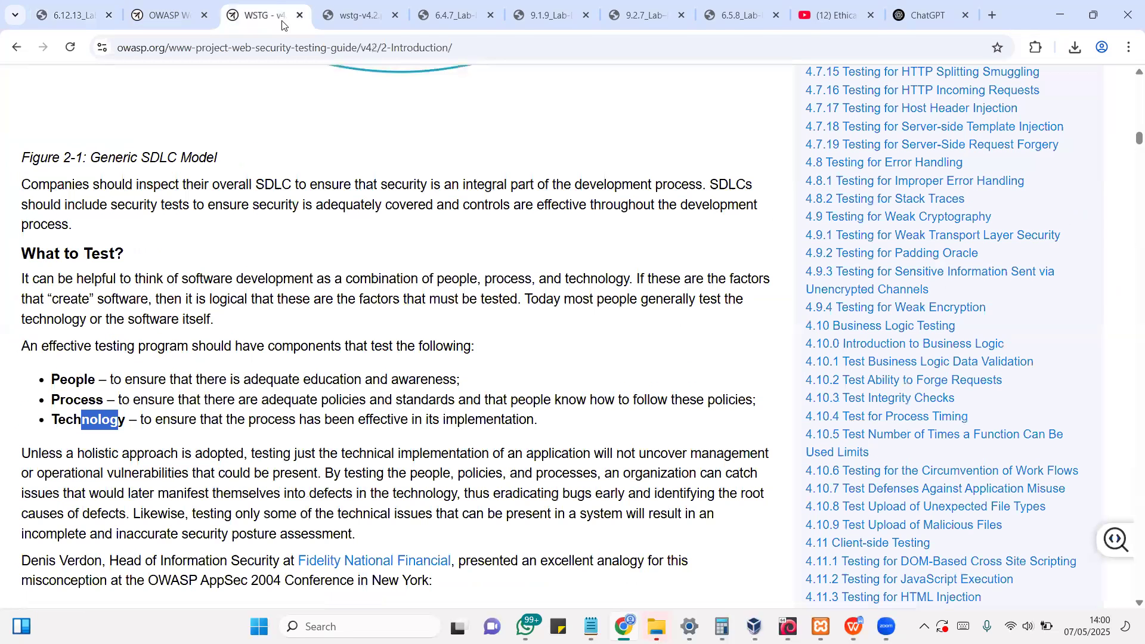
key(ctrl+w)
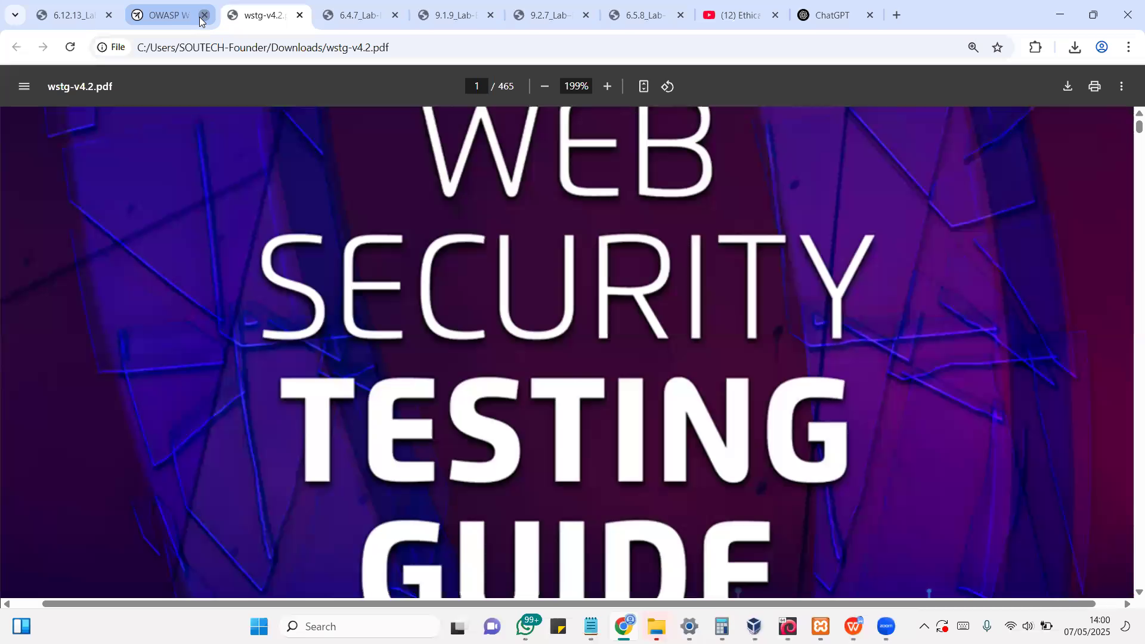
click(201, 18)
Skim the opening pages of wstg-v4.2.pdf, from the cover through the license conditions
scroll(644, 290, down, 7)
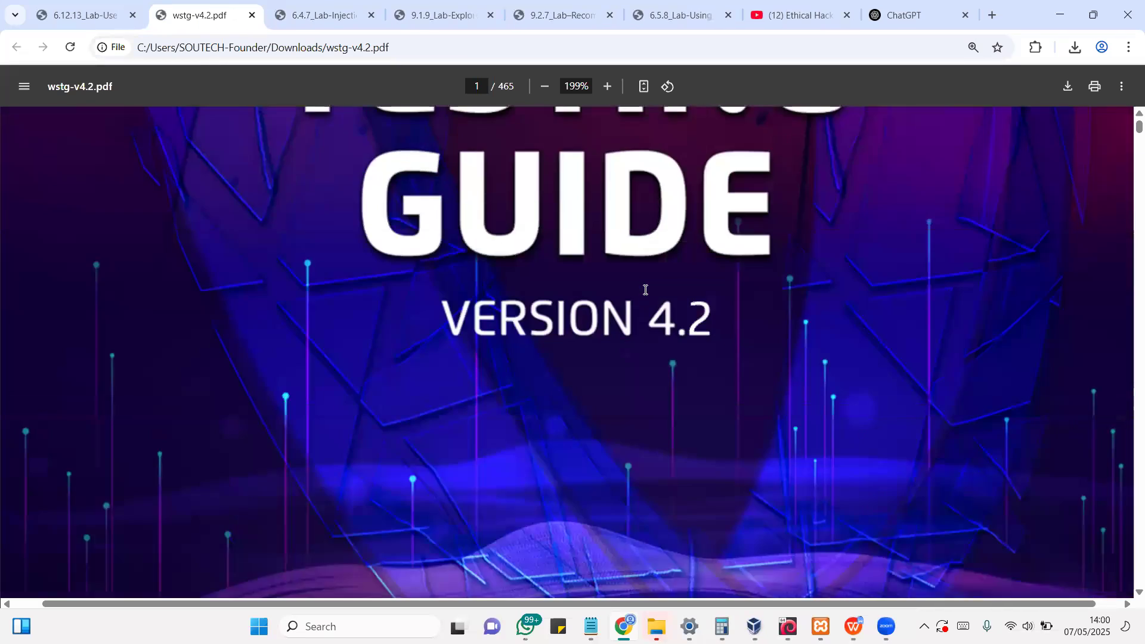
scroll(644, 285, down, 10)
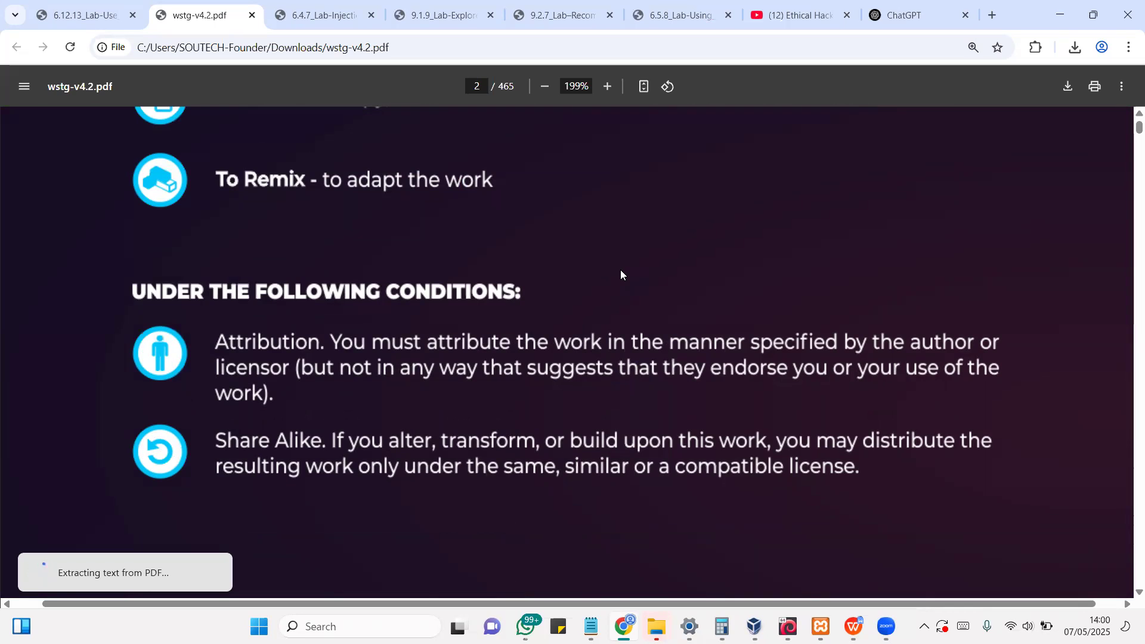
scroll(385, 225, down, 5)
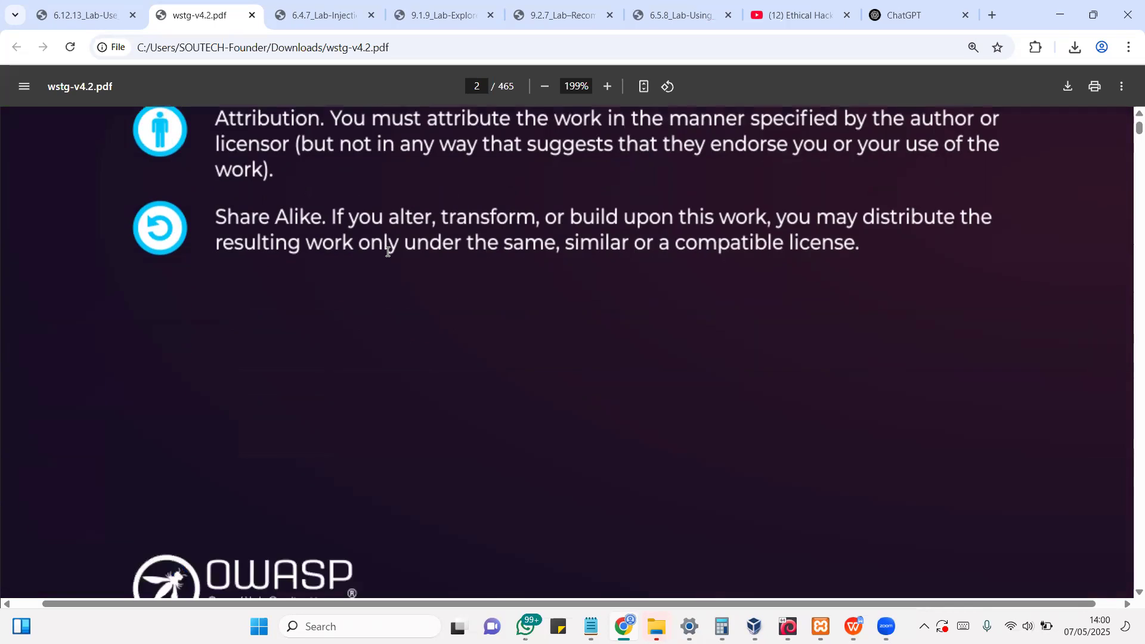
scroll(387, 252, down, 5)
Return to the 6.12.13 lab document and read Part 2, highlighting the vulnerable website target and the Kali VM instruction
click(83, 15)
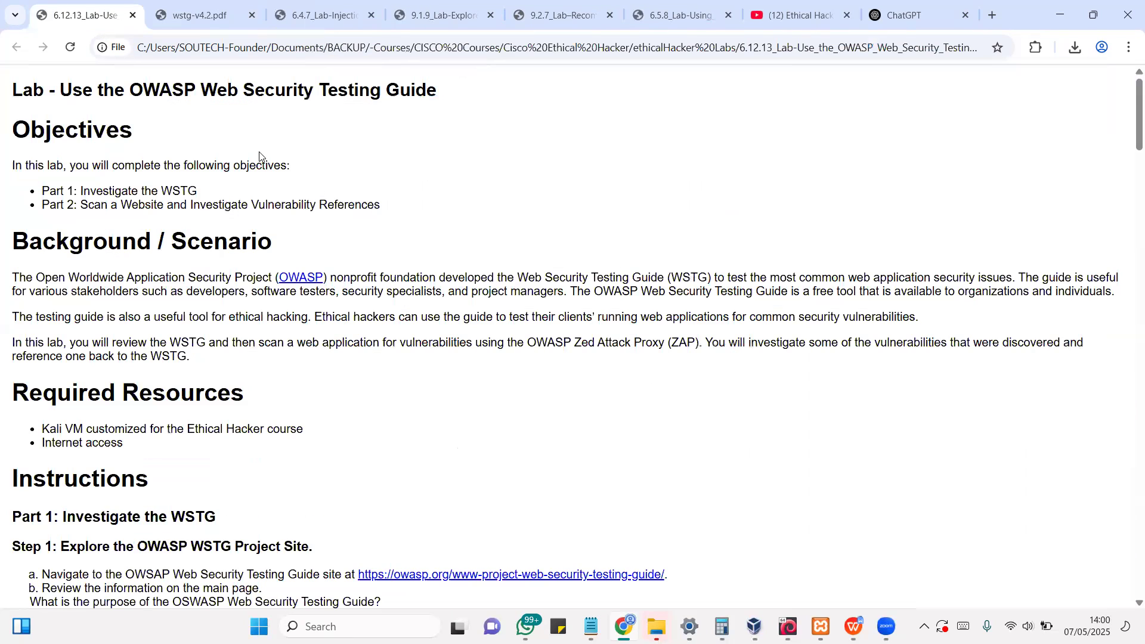
scroll(338, 327, down, 15)
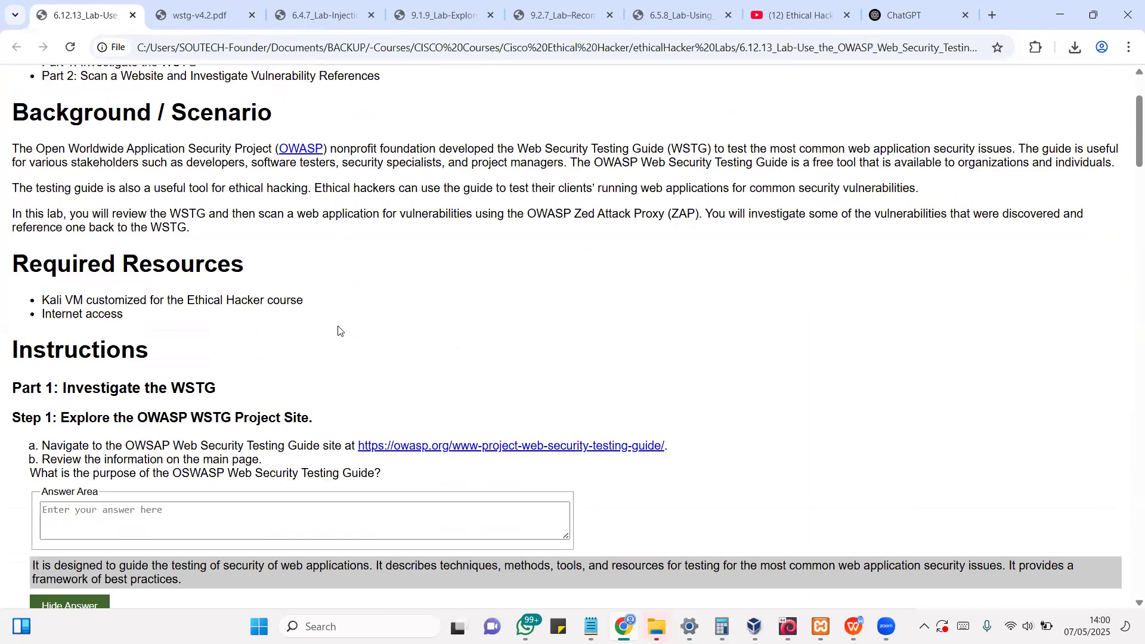
scroll(338, 330, down, 10)
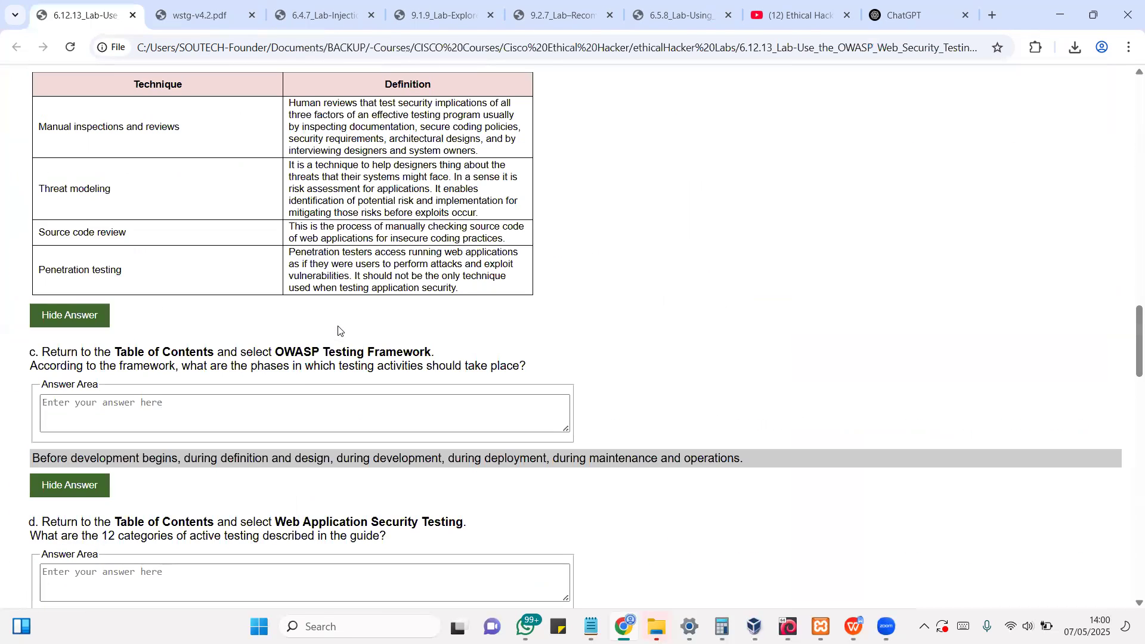
scroll(337, 331, down, 14)
scroll(338, 328, down, 1)
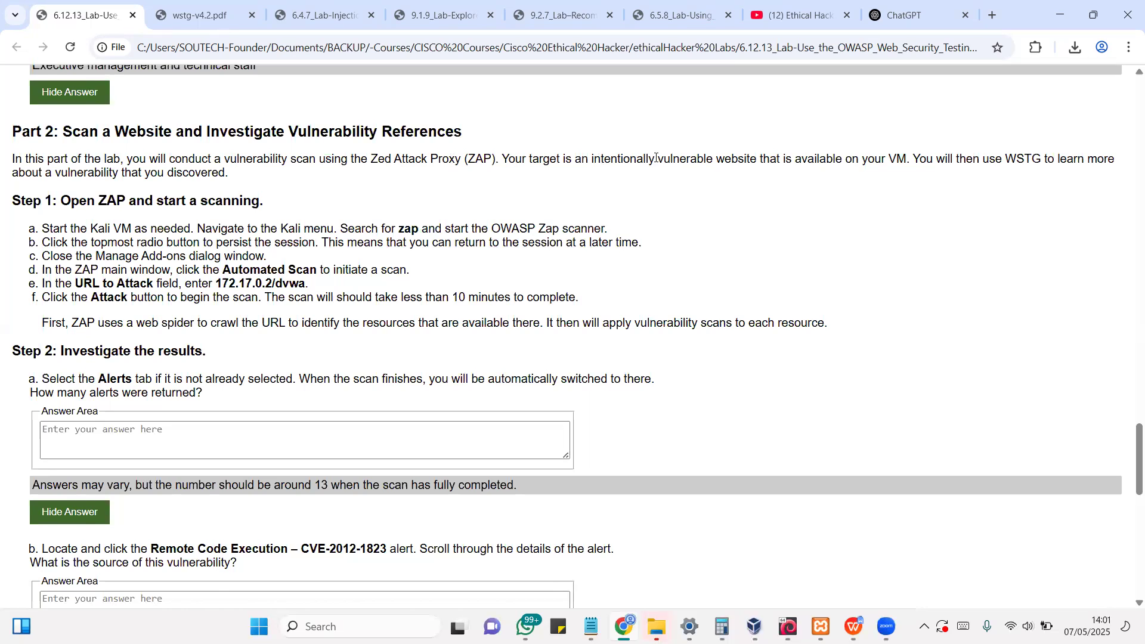
drag(666, 159, 728, 160)
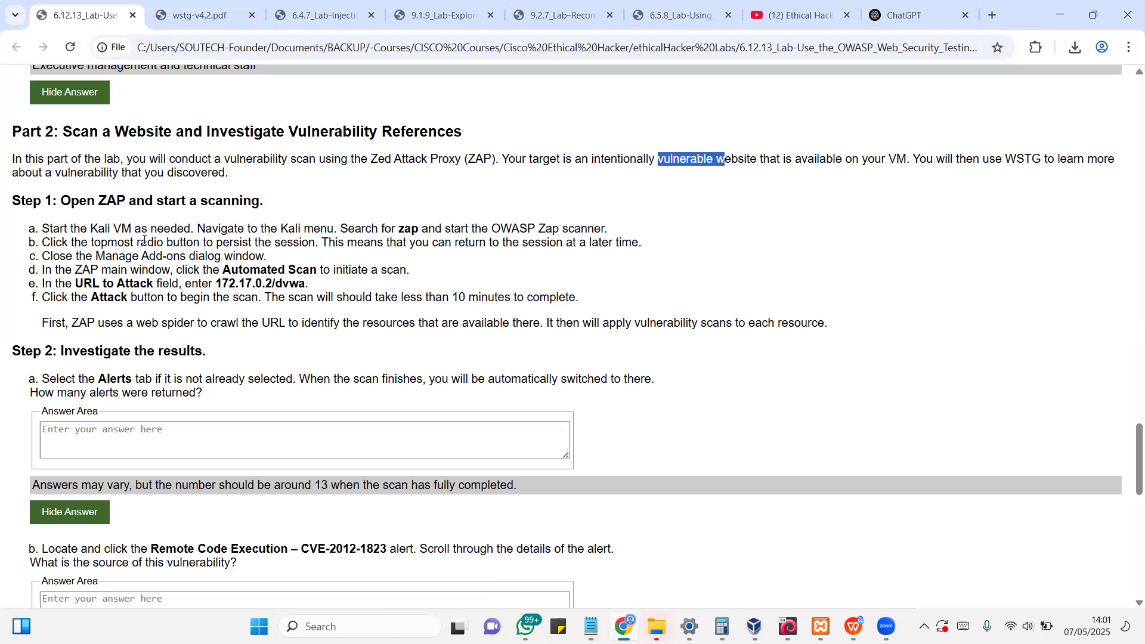
drag(97, 229, 129, 234)
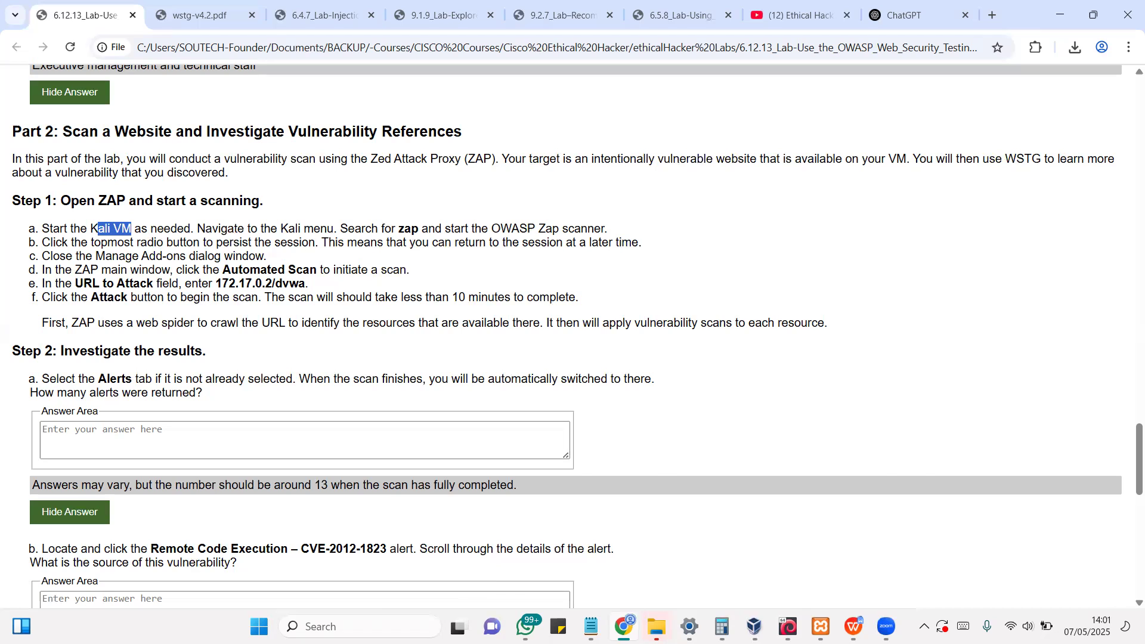
Switch to the Ethical-Hacker-Kali virtual machine in VirtualBox, maximize its window and log in with the account username and password
click(788, 626)
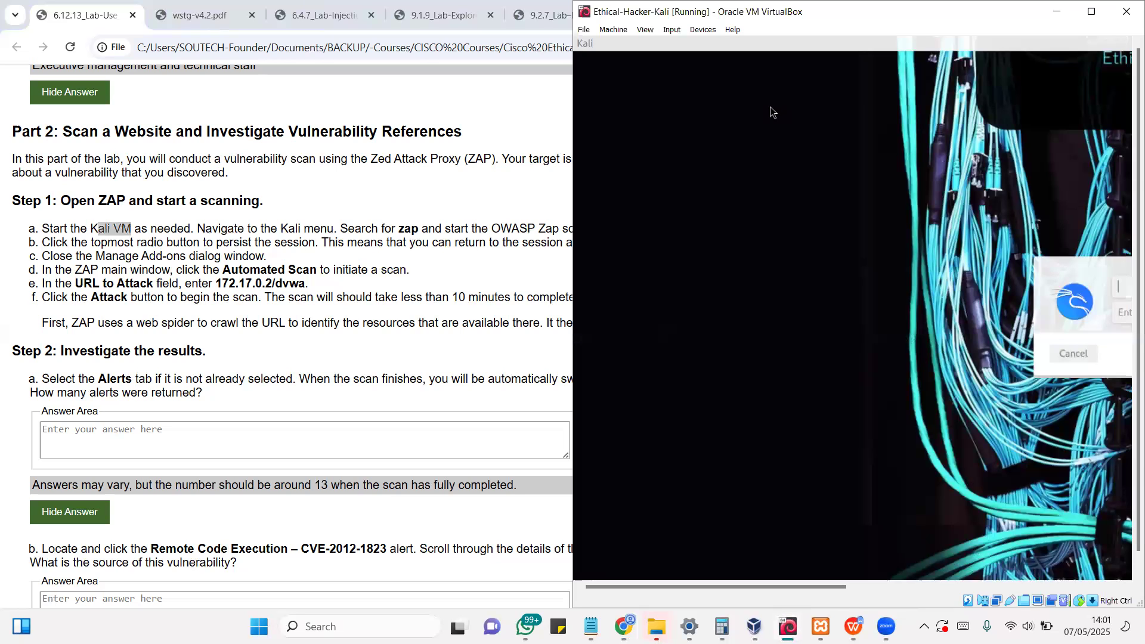
drag(834, 11, 382, 168)
click(589, 174)
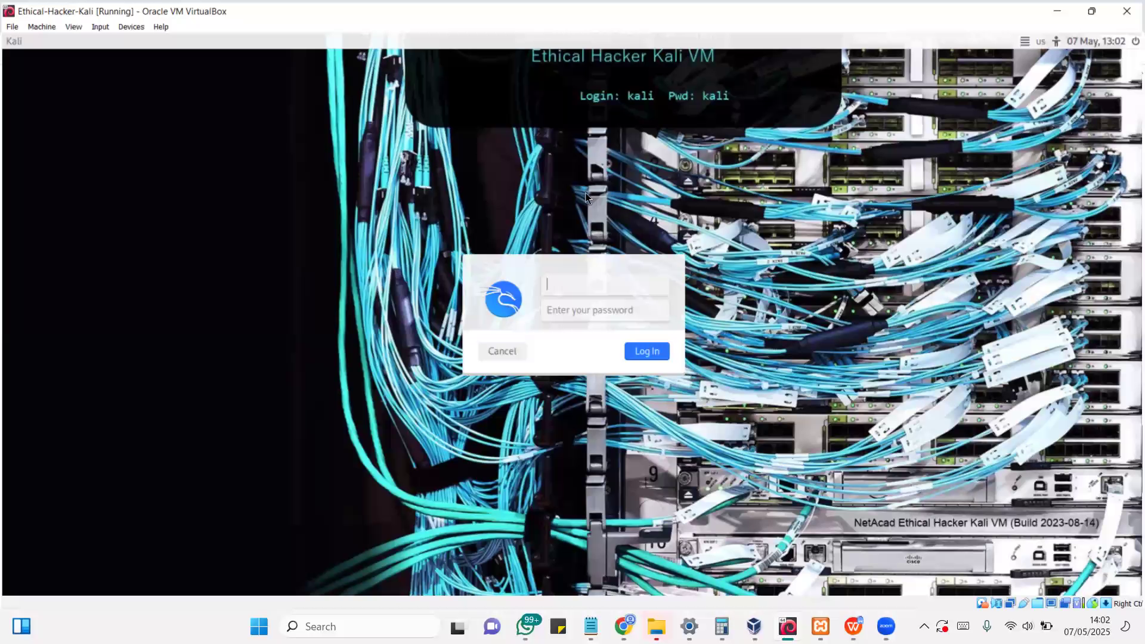
text(kali)
key(Tab)
text(kali)
key(Return)
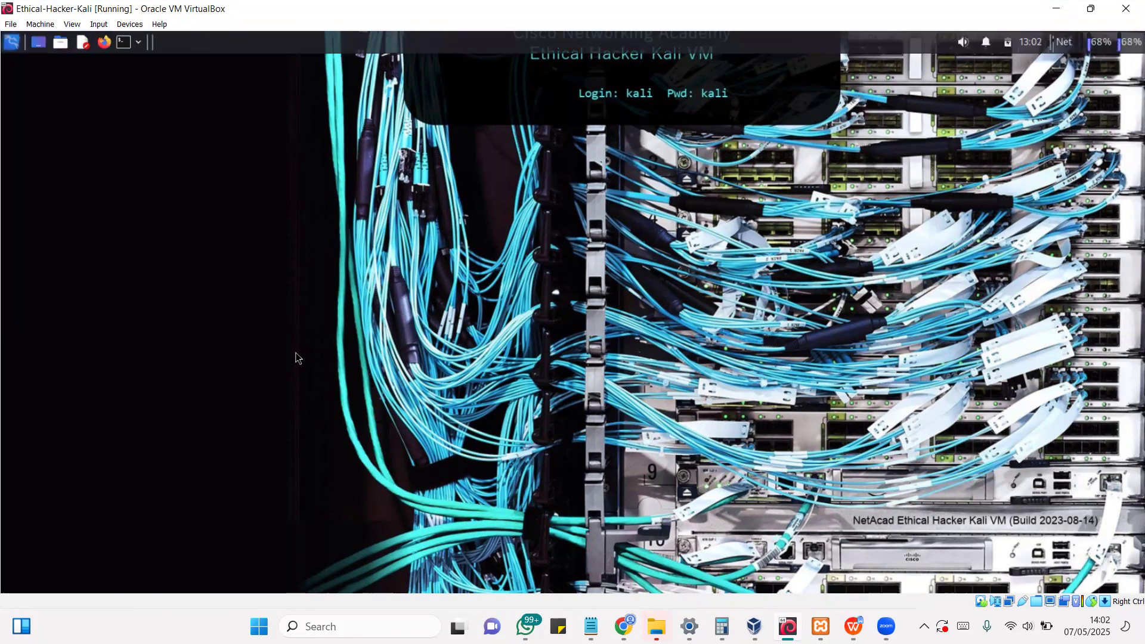
Place the Kali VM window side by side with the lab instructions and close the terminal without running a command
key(super+Right)
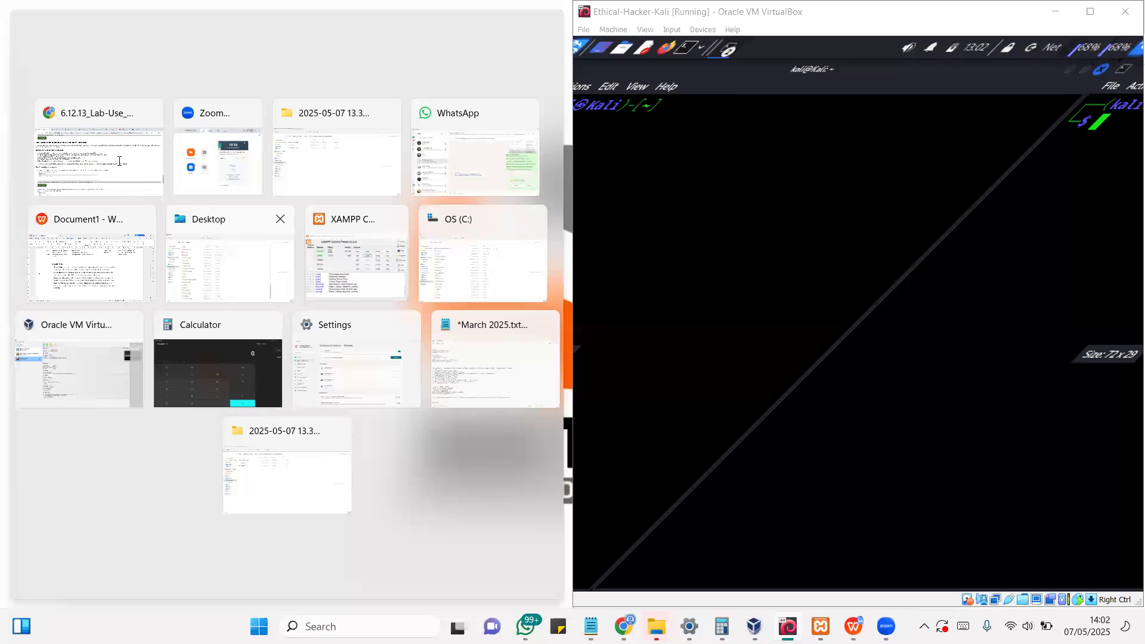
key(Return)
click(855, 275)
text(cat my_pw_hashes.txt)
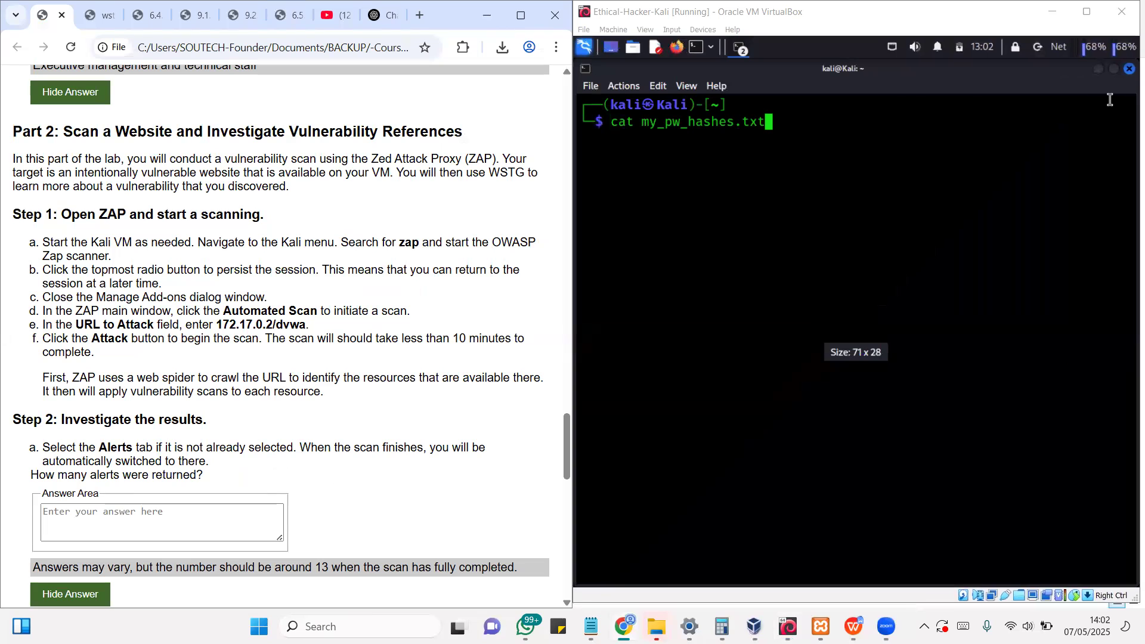
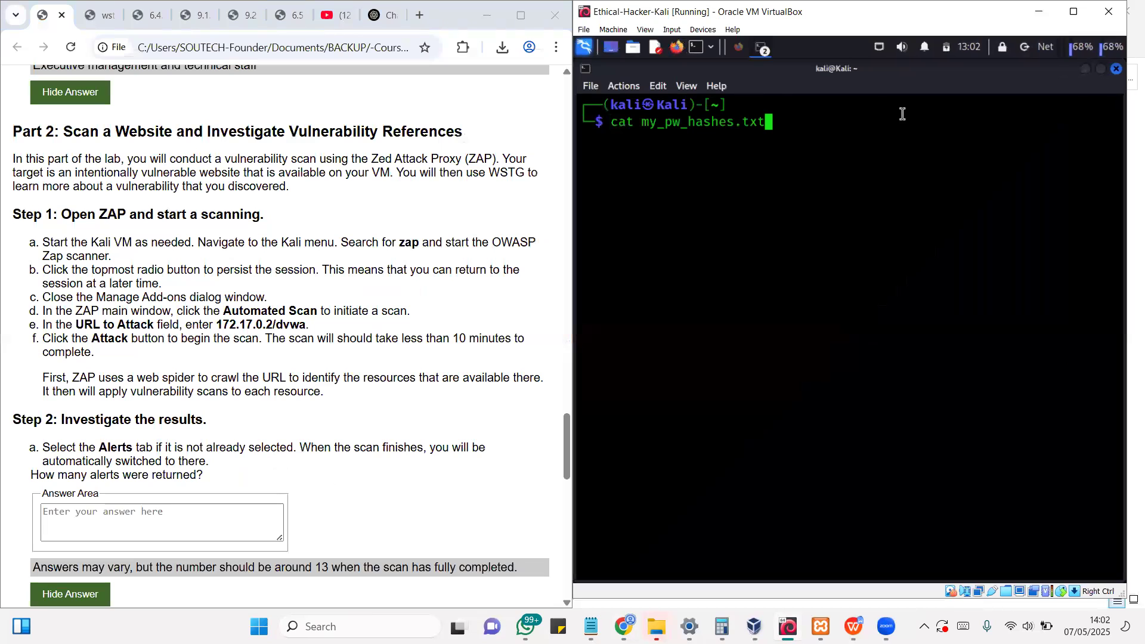
click(1113, 70)
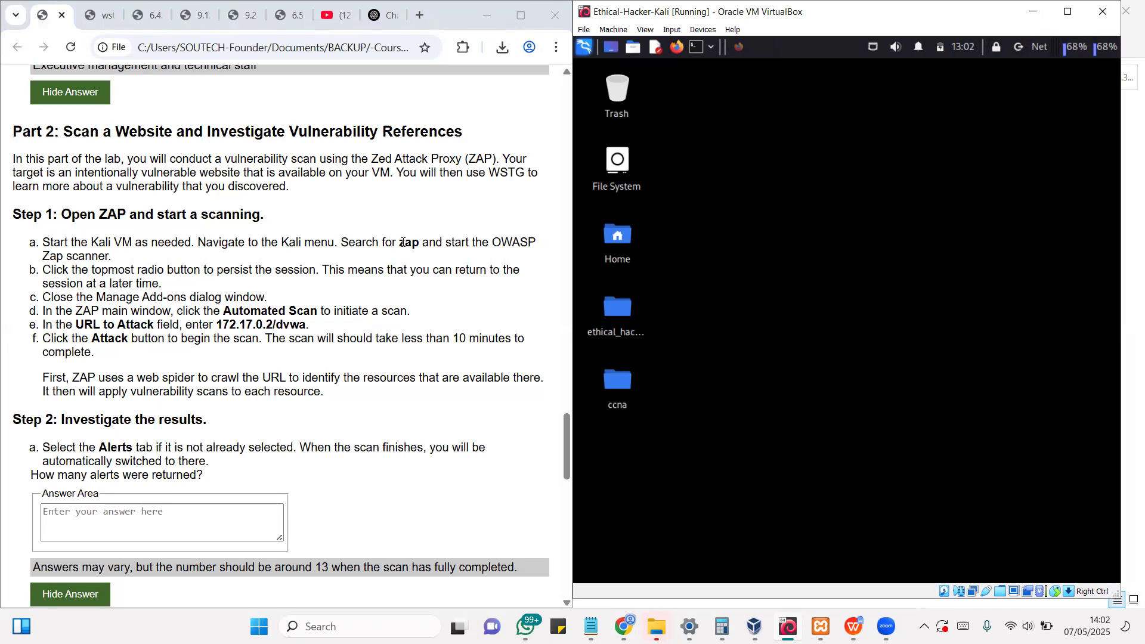
Search the Kali applications for zap and start the OWASP ZAP scanner
click(585, 46)
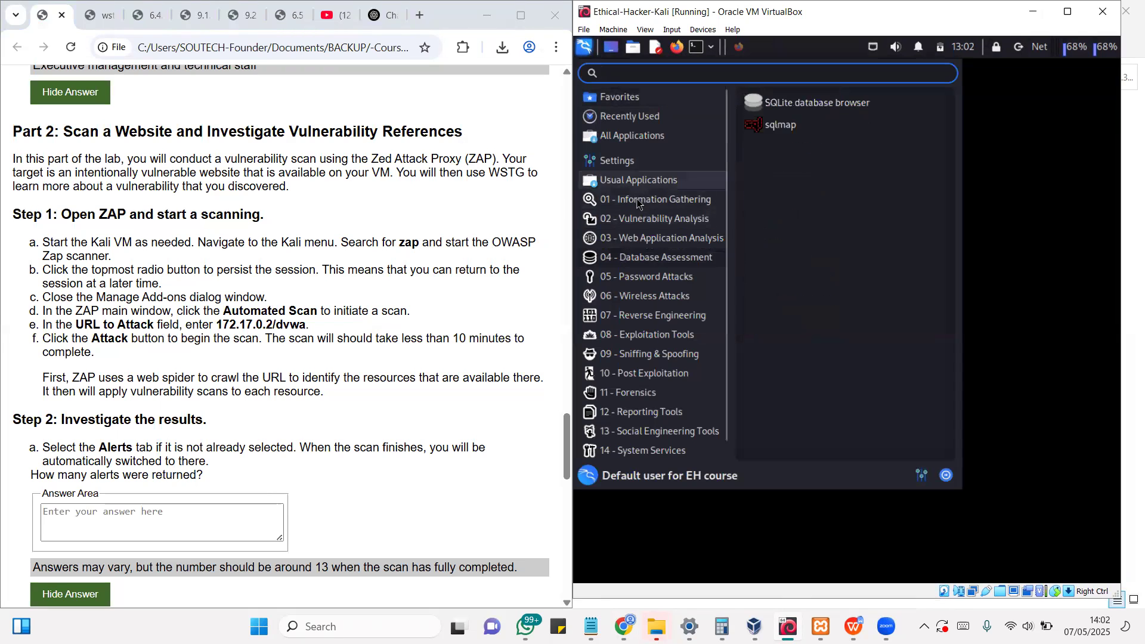
mouse_move(664, 206)
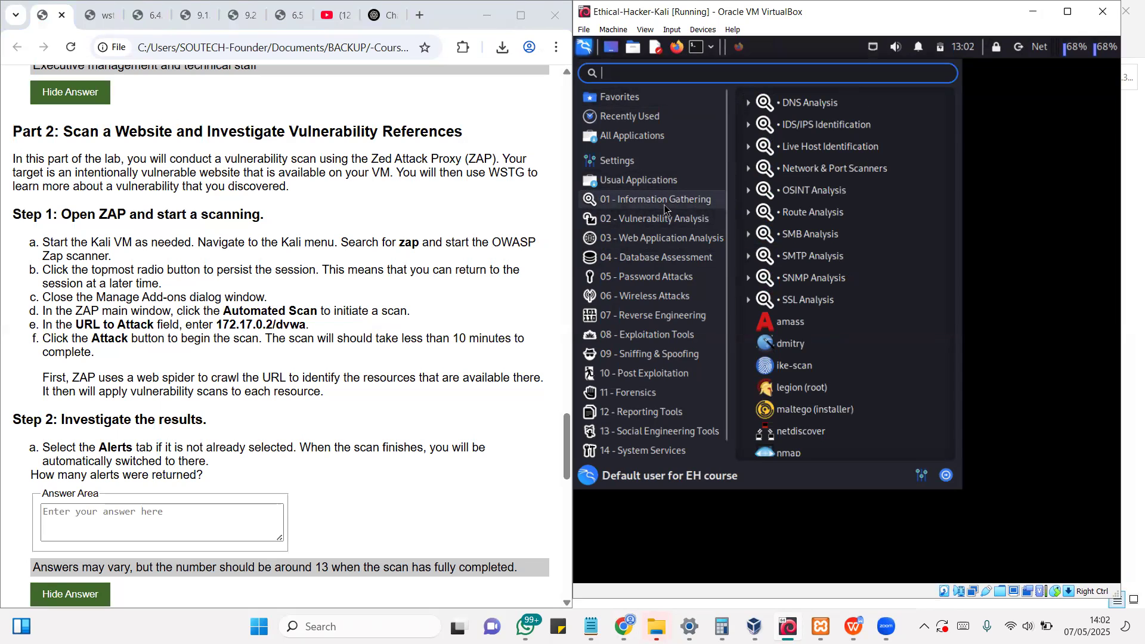
mouse_move(665, 228)
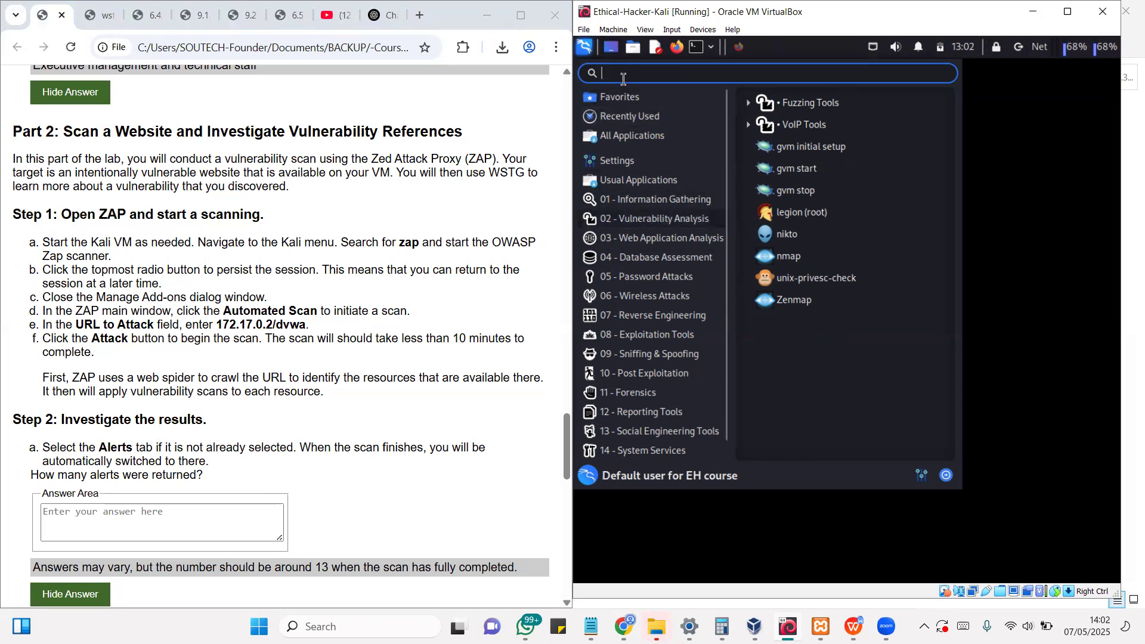
text(zap)
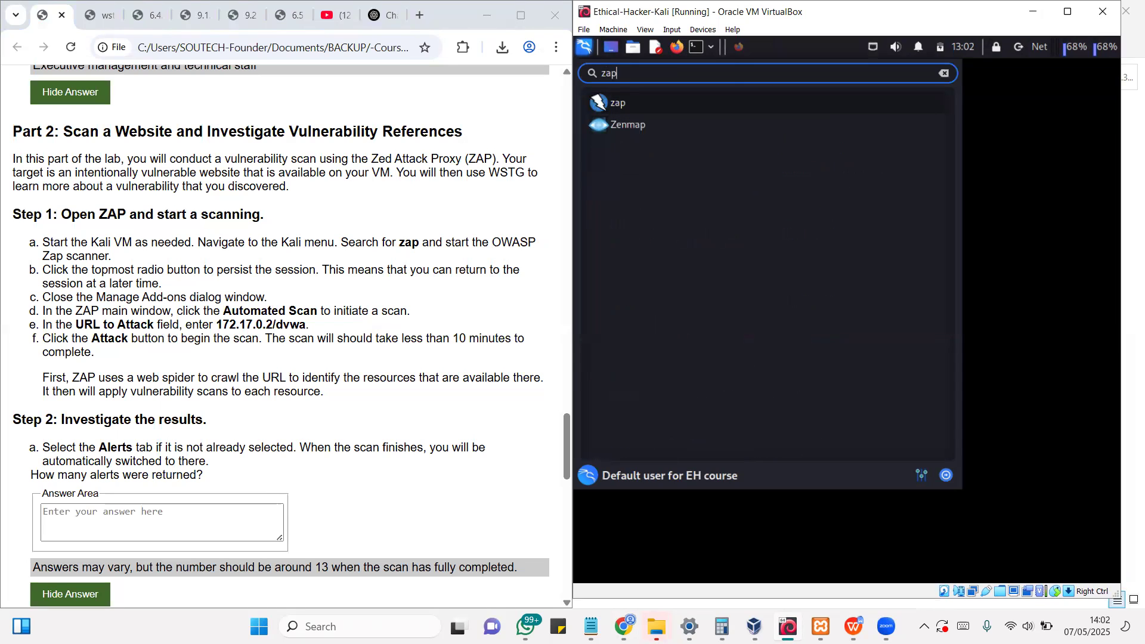
click(619, 104)
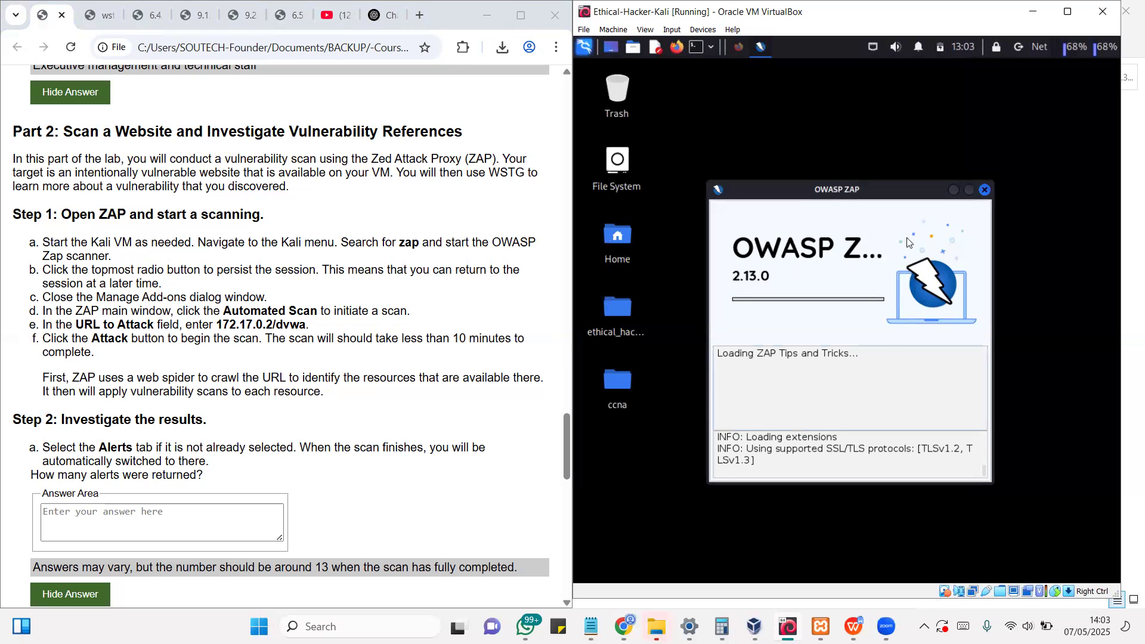
Maximize the VM window, dismiss ZAP's session persistence dialog and decline the check for a new version
click(1068, 11)
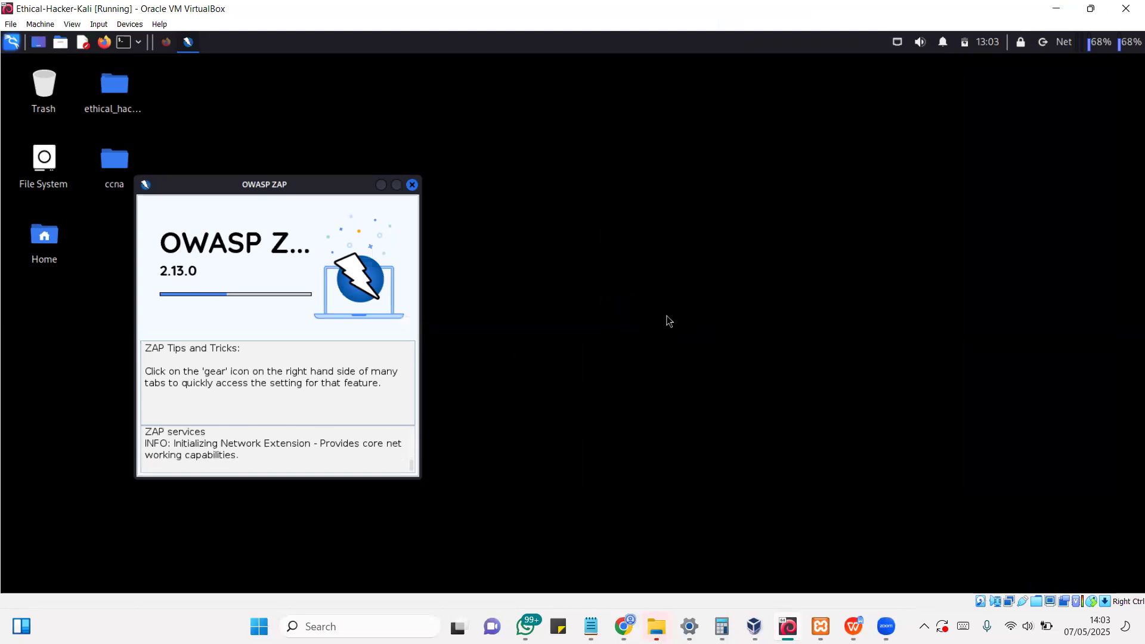
click(396, 184)
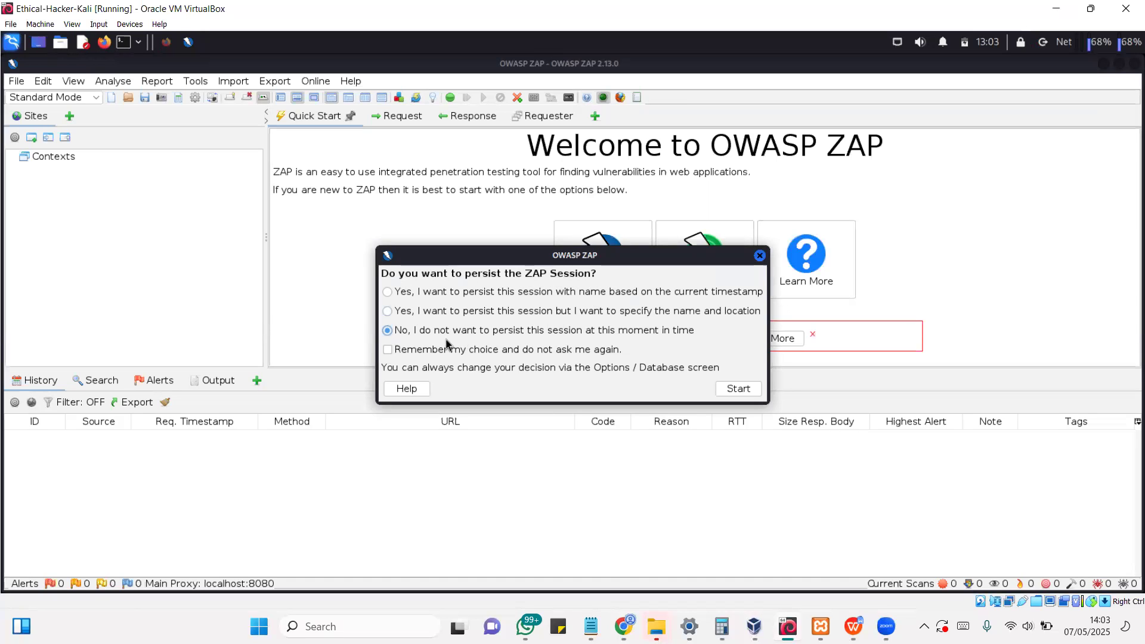
click(760, 256)
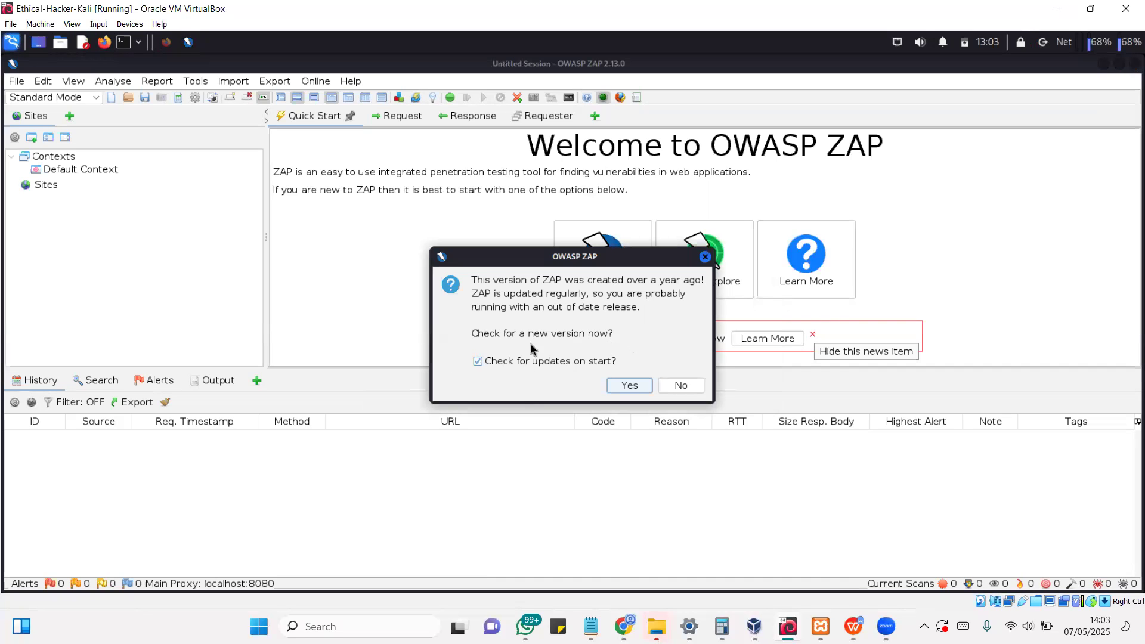
click(691, 386)
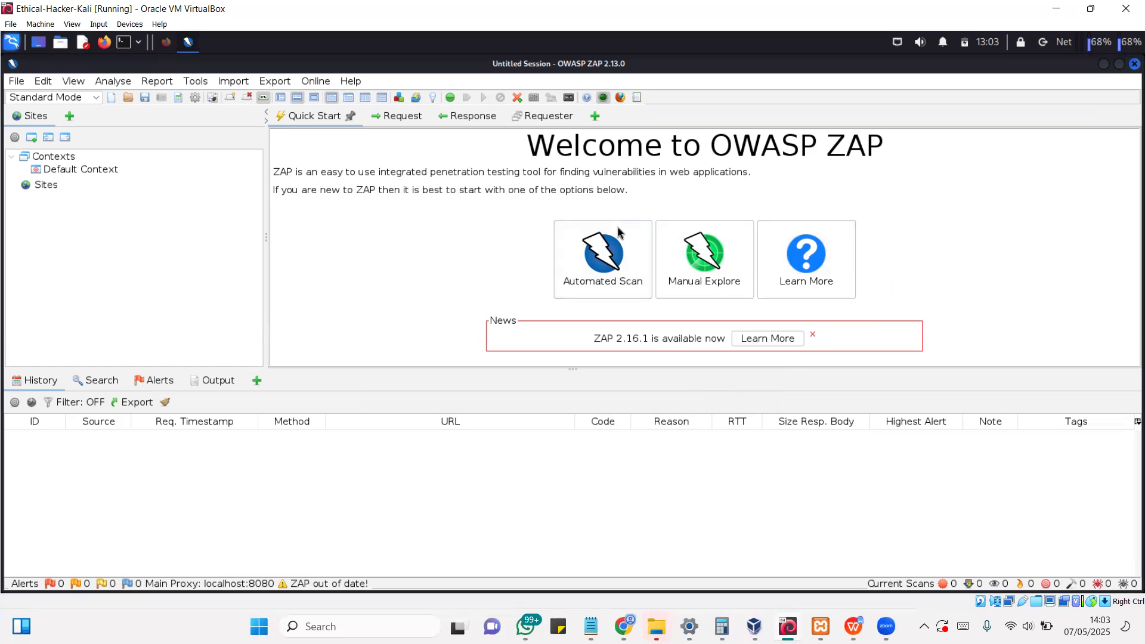
Open ZAP's Automated Scan page, restore the VM window beside the lab instructions and copy the target address 172.17.0.2/dvwa from them
click(603, 257)
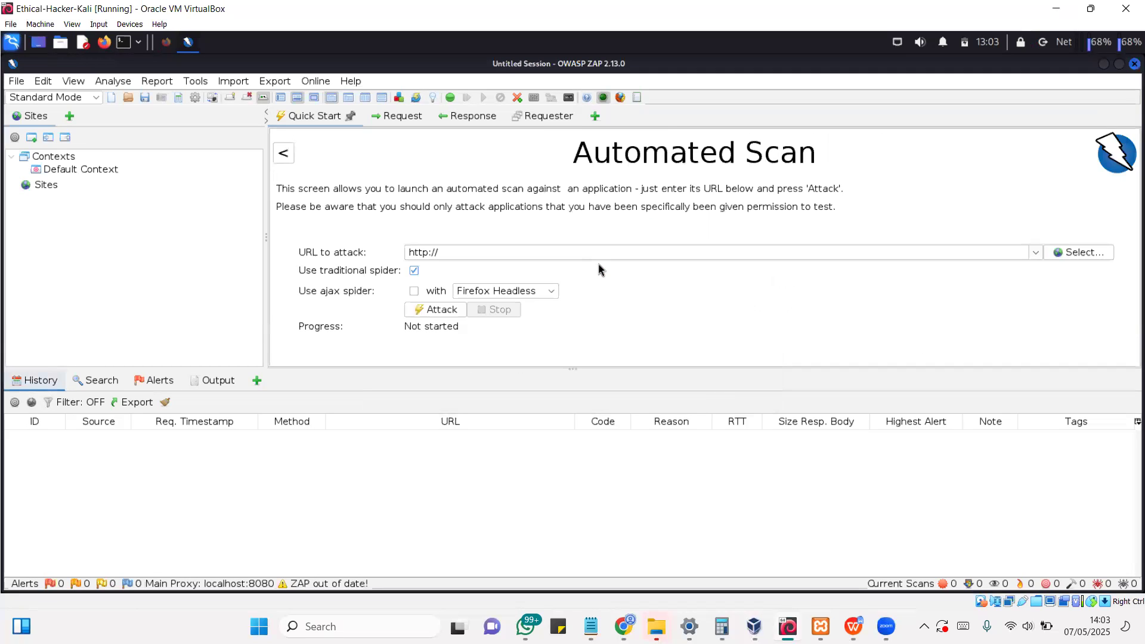
key(super+Down)
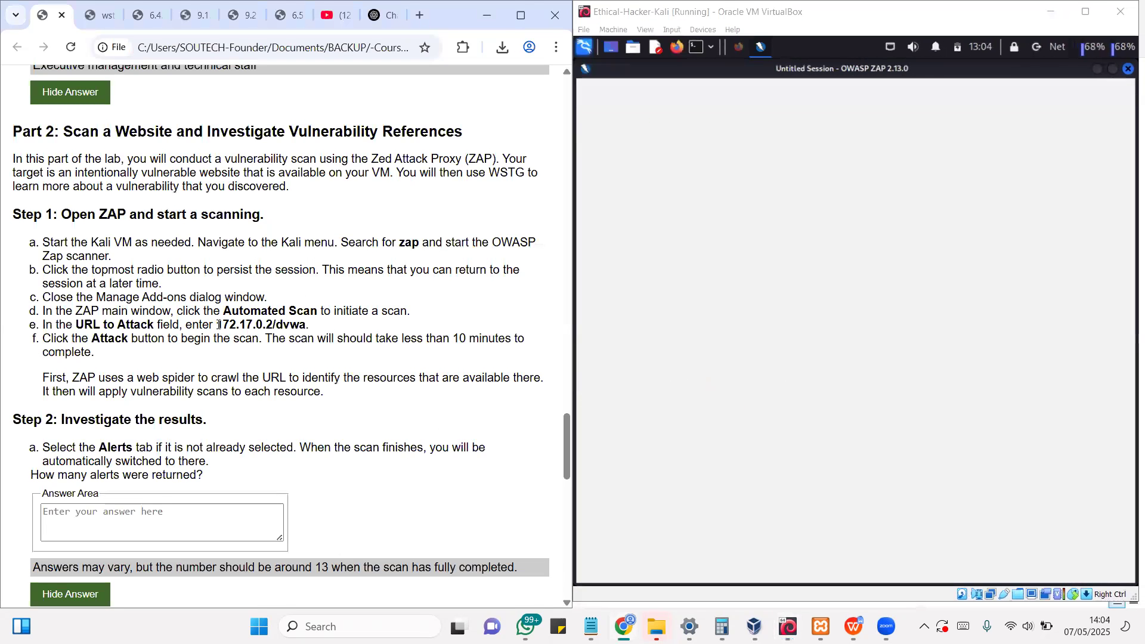
drag(216, 326, 305, 326)
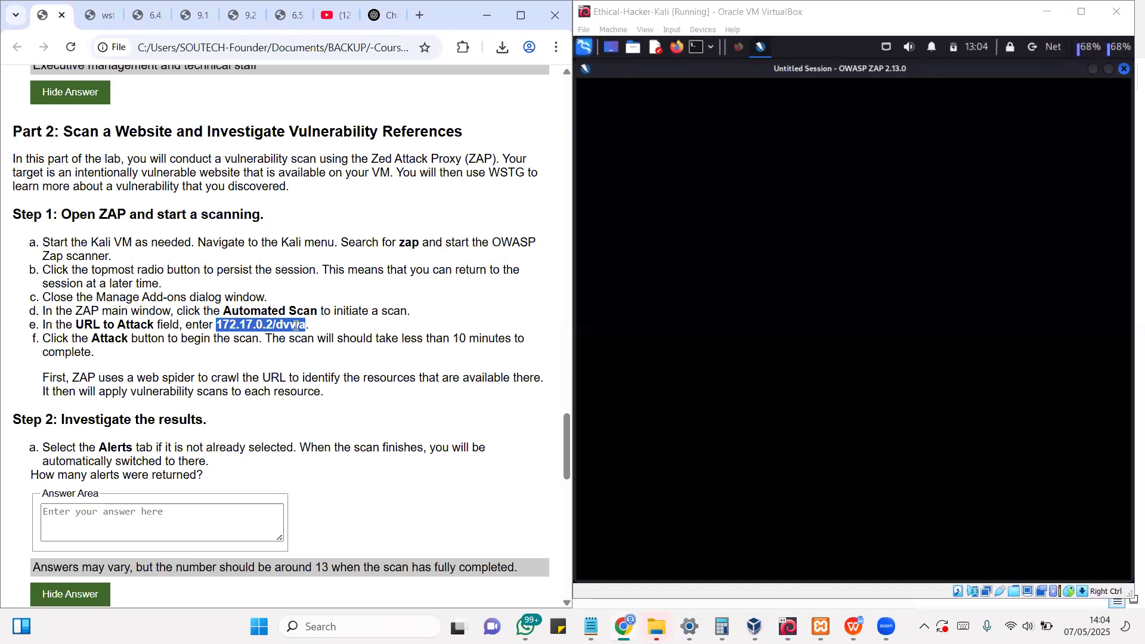
right_click(297, 328)
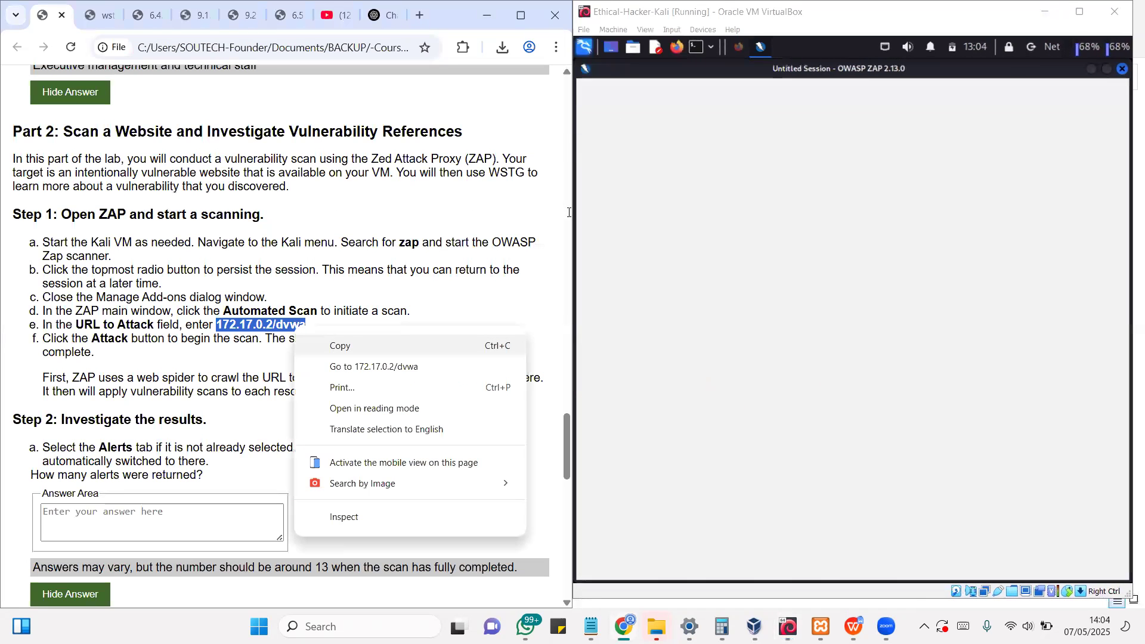
click(346, 352)
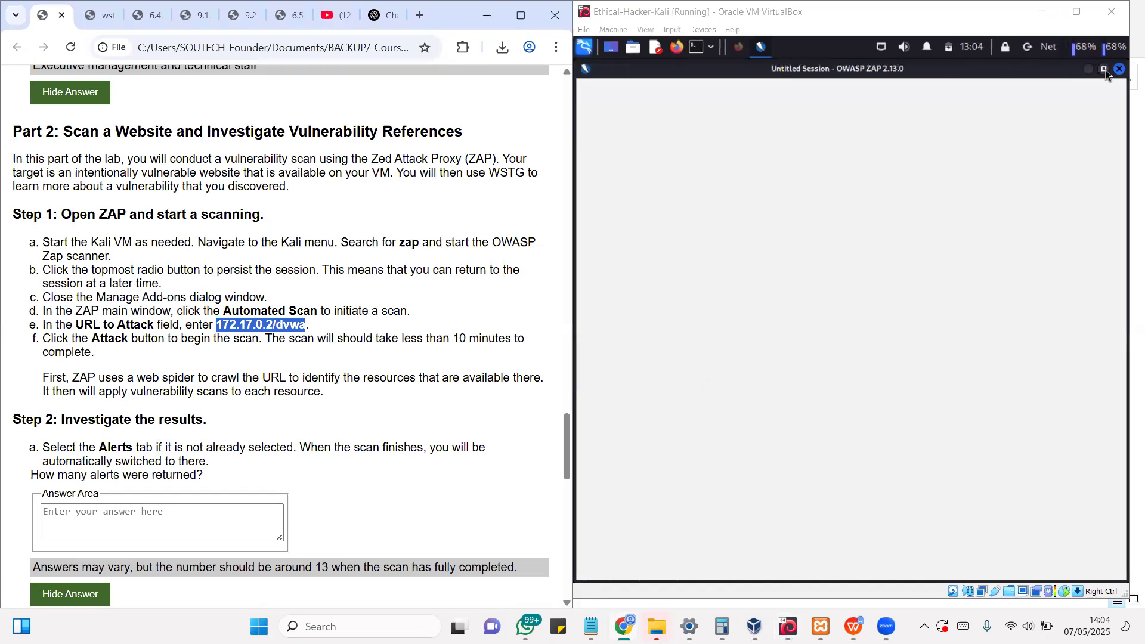
Fit the ZAP window inside the VM display and replace the URL to attack with 172.17.0.2/dvwa
click(1106, 70)
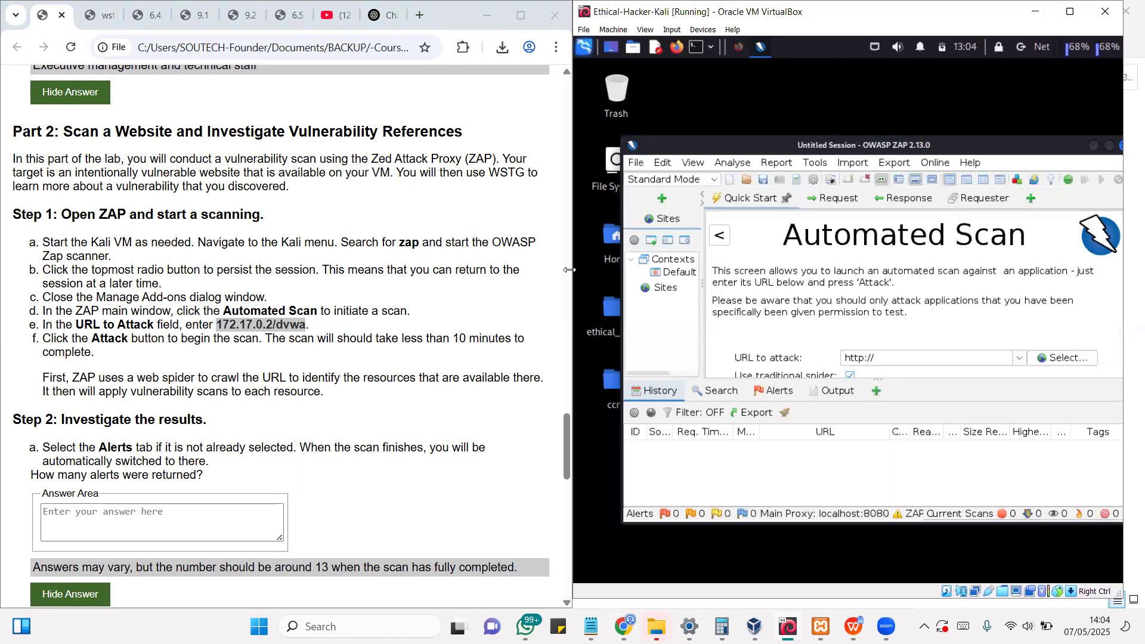
drag(569, 269, 456, 271)
click(302, 285)
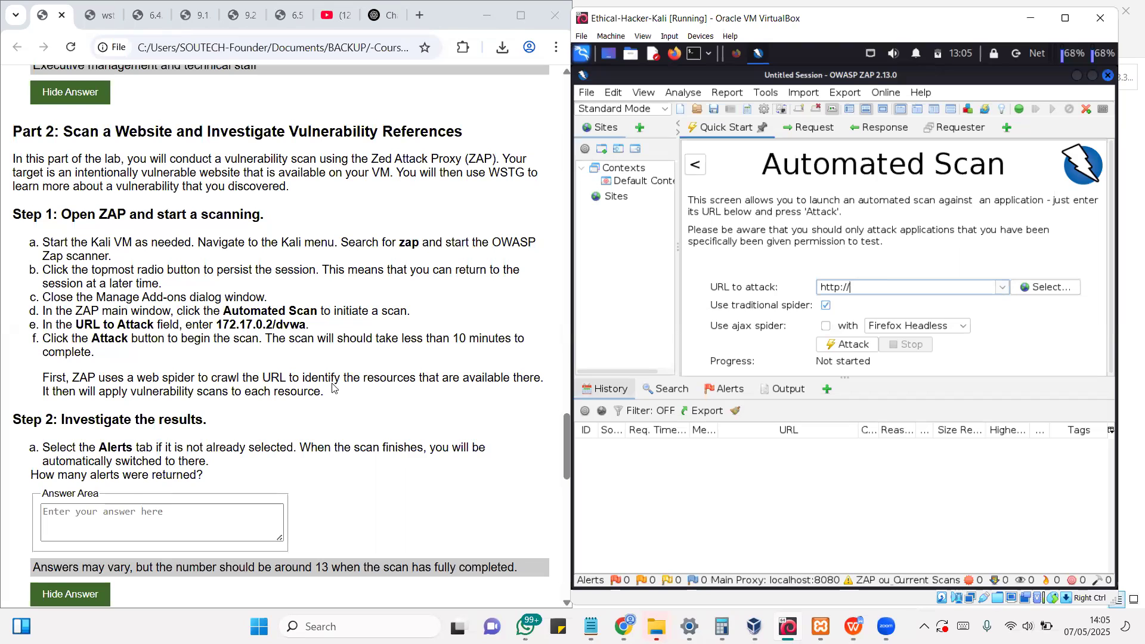
triple_click(877, 287)
key(ctrl+v)
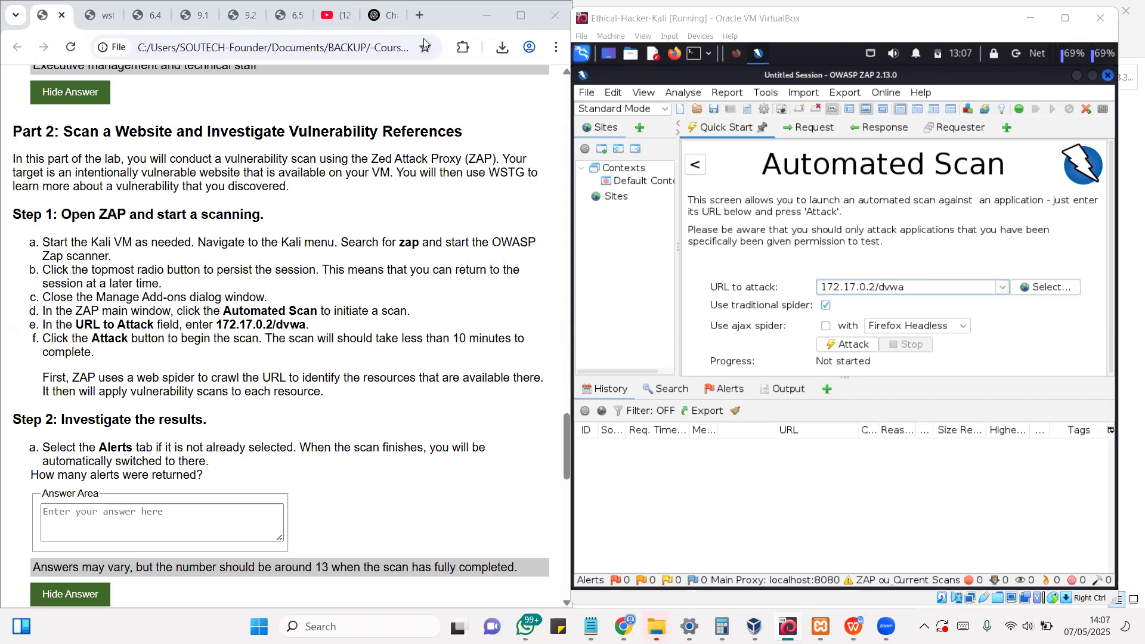
Search the web for "download dvwa" in a new browser tab and open the digininja/DVWA GitHub repository
click(420, 15)
text(d)
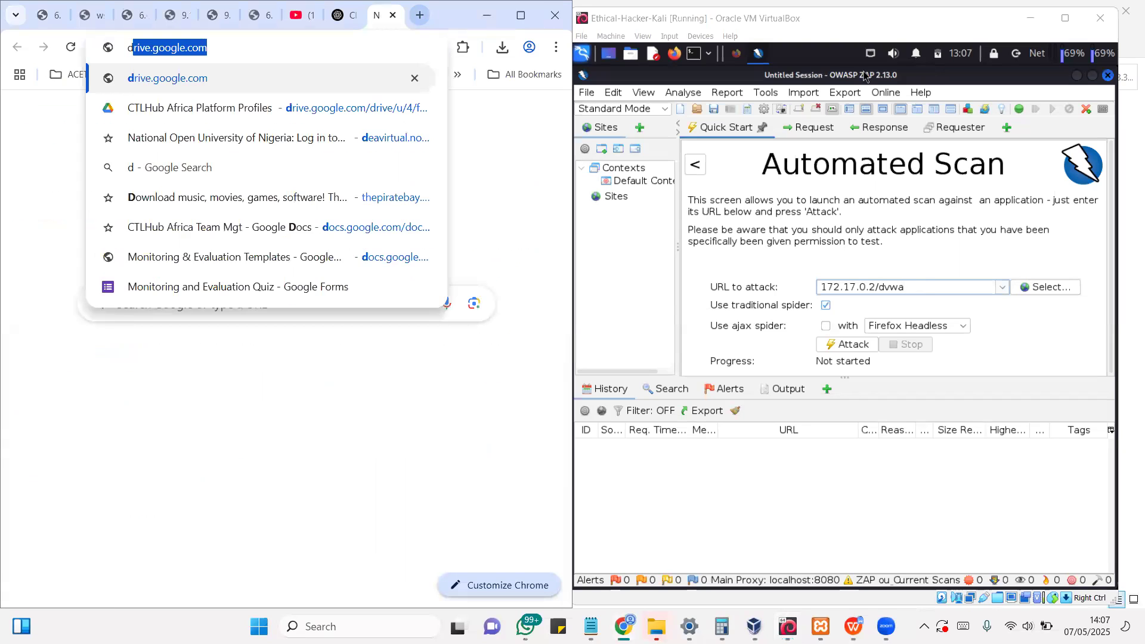
text(ownload dv)
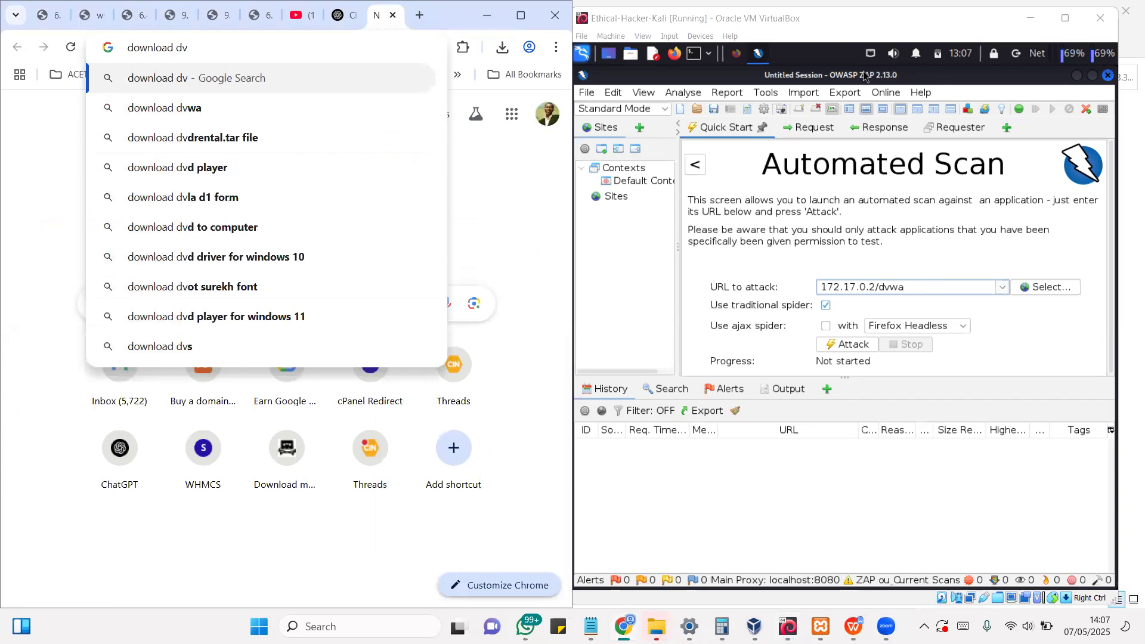
text(wa)
key(Return)
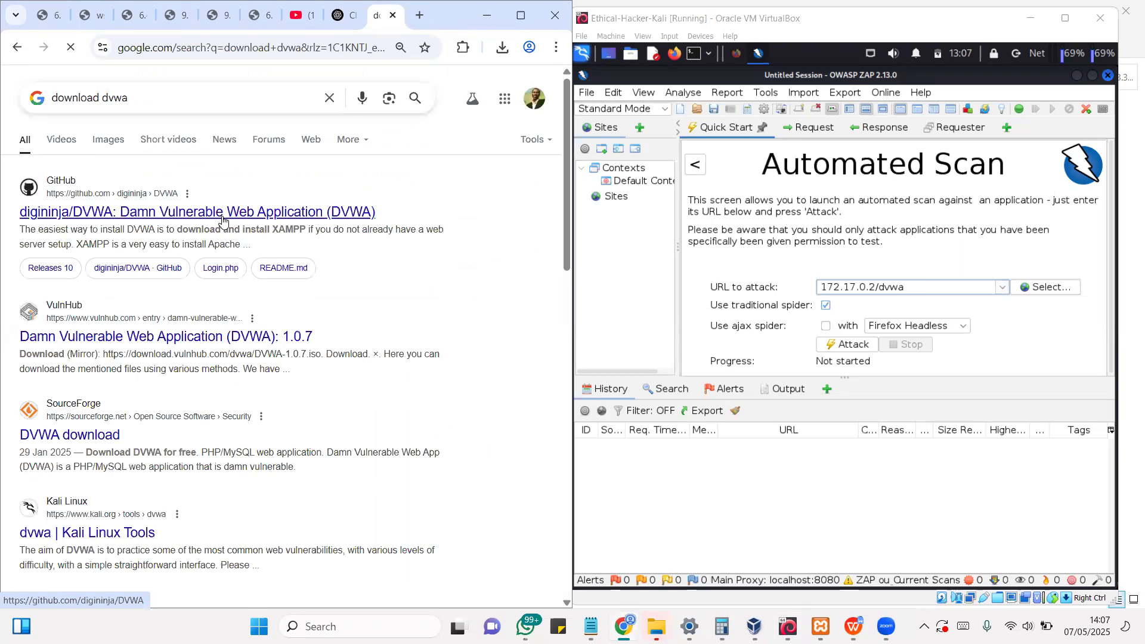
click(222, 212)
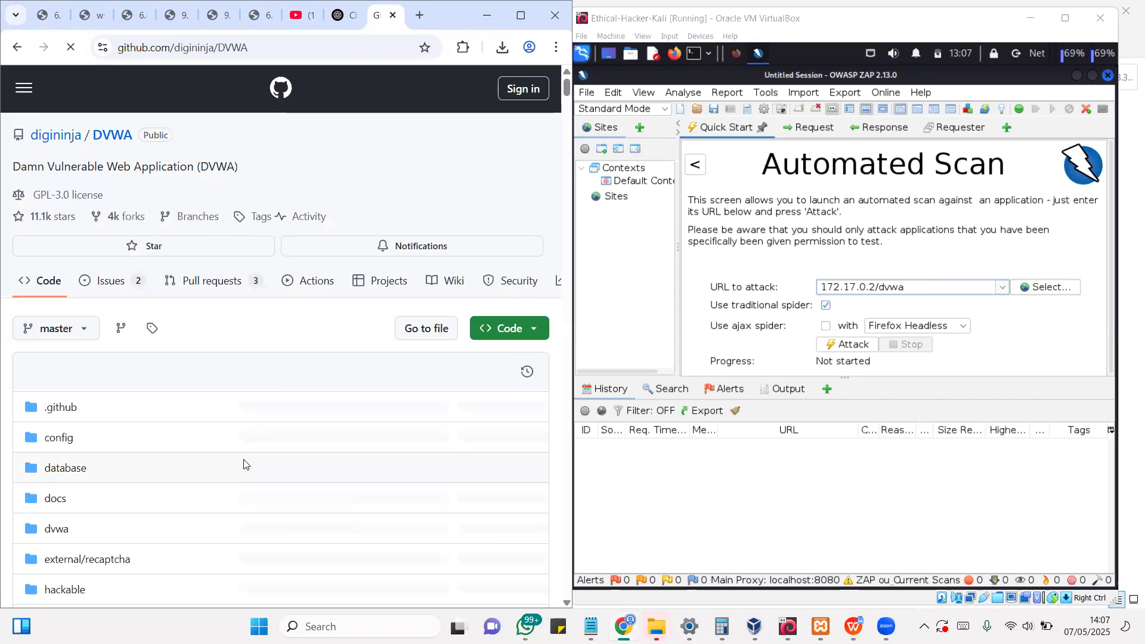
Examine the DVWA README's download and installation sections, and return to the lab instructions
scroll(251, 418, down, 8)
scroll(257, 375, down, 2)
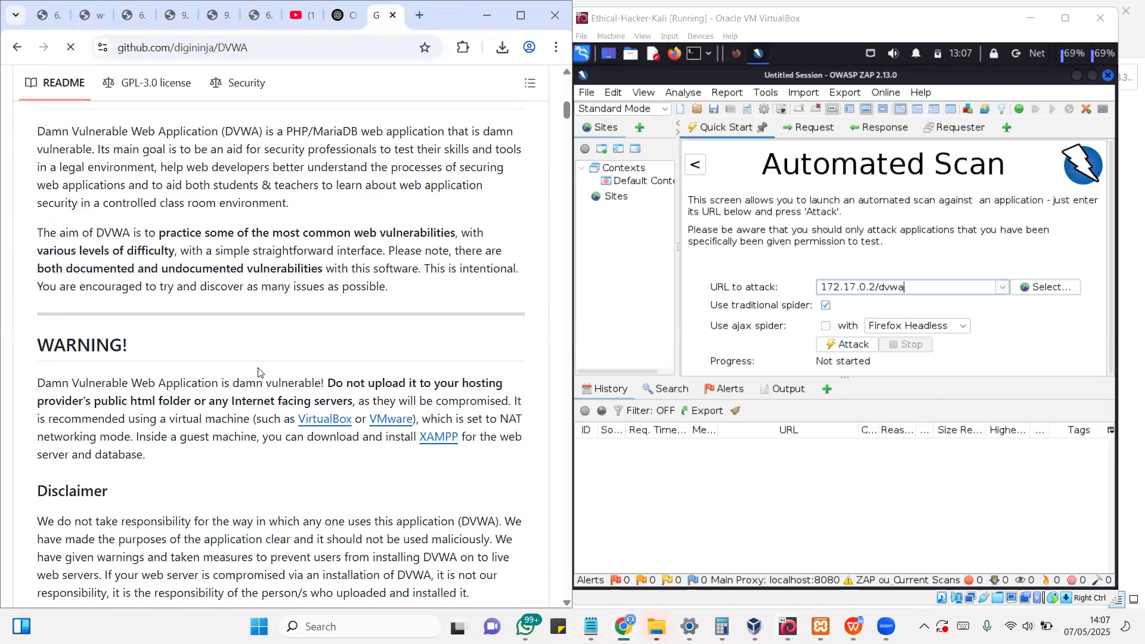
scroll(253, 367, down, 4)
scroll(254, 367, down, 14)
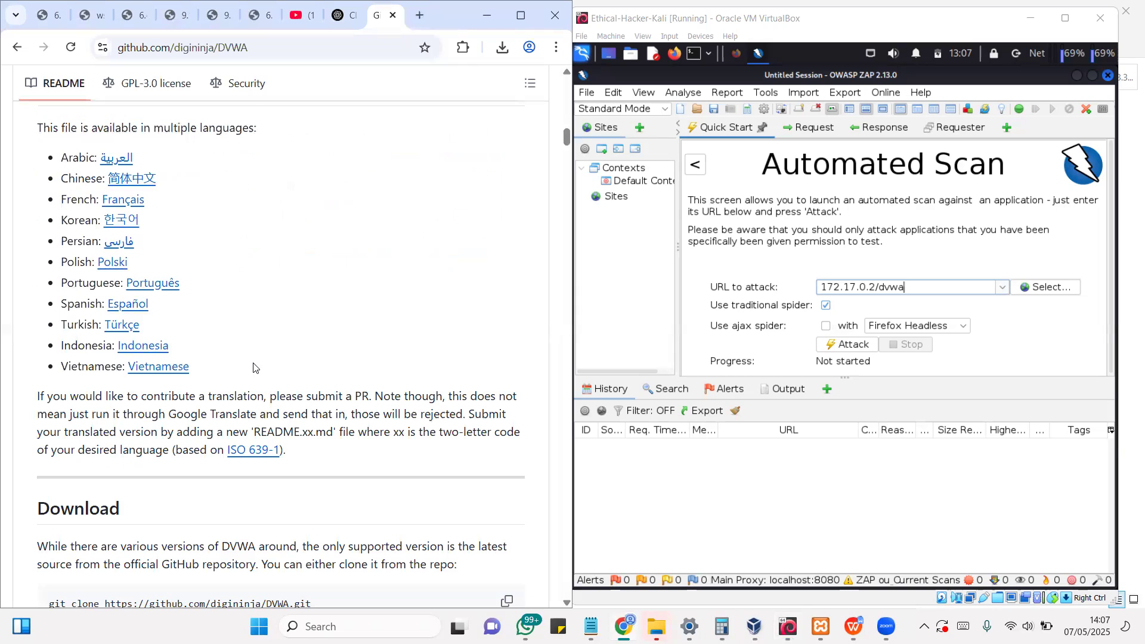
scroll(251, 347, up, 2)
scroll(179, 389, up, 1)
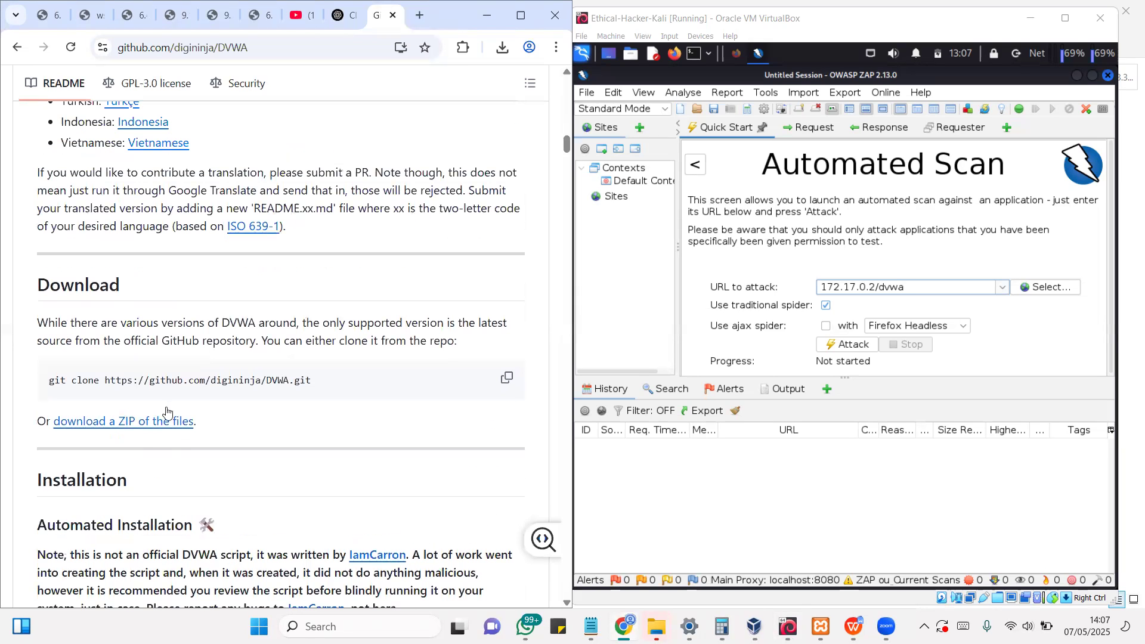
scroll(275, 367, down, 10)
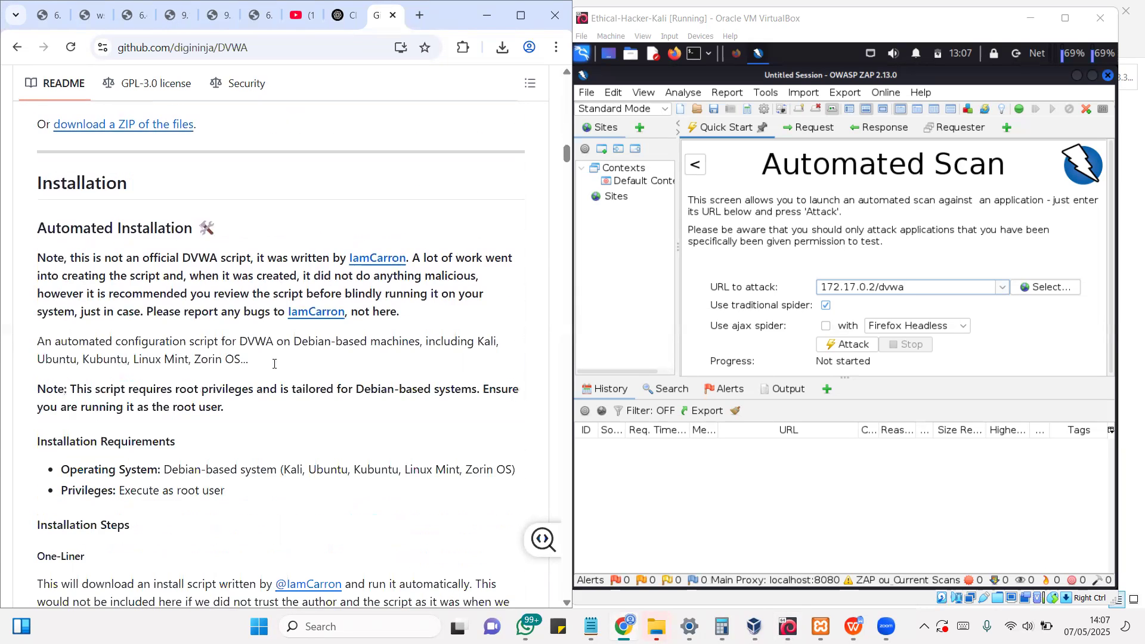
scroll(275, 367, down, 8)
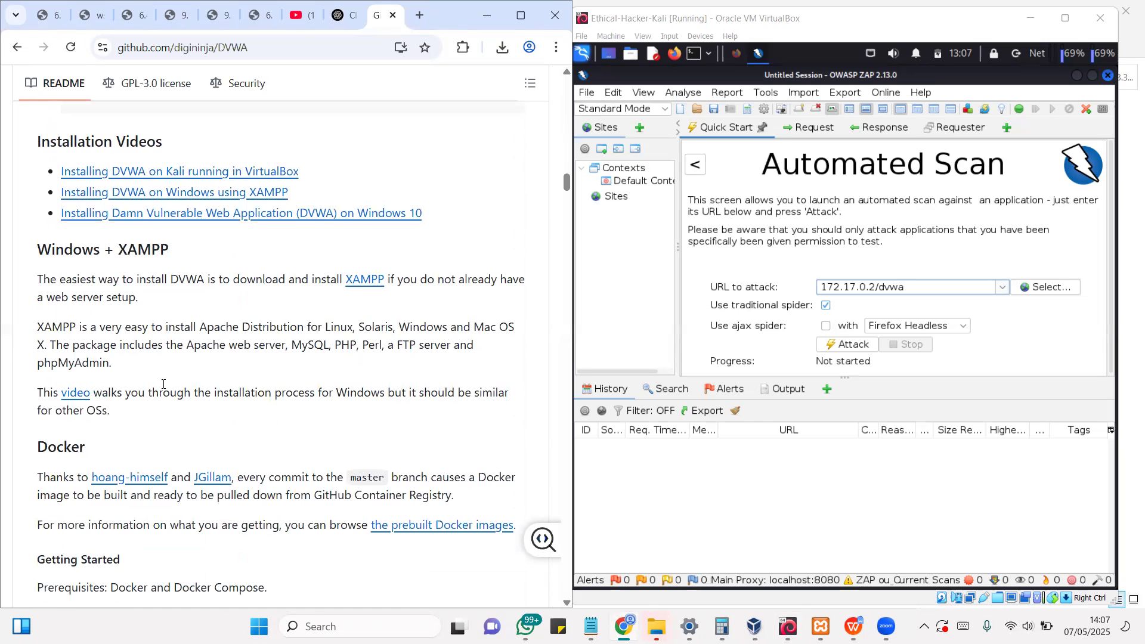
scroll(282, 319, up, 20)
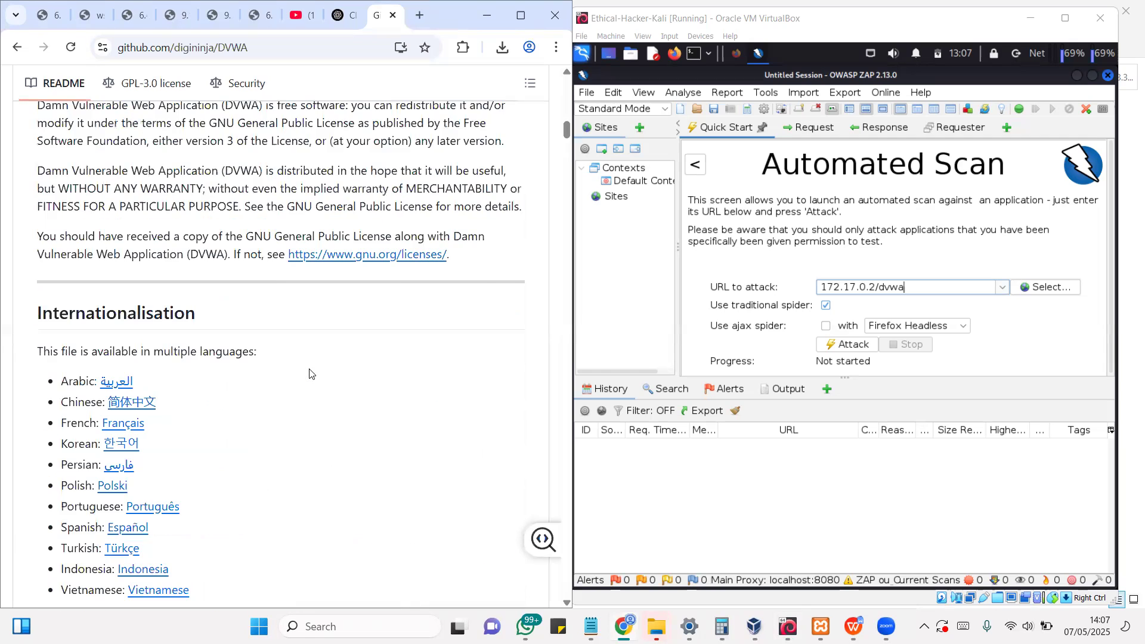
click(49, 14)
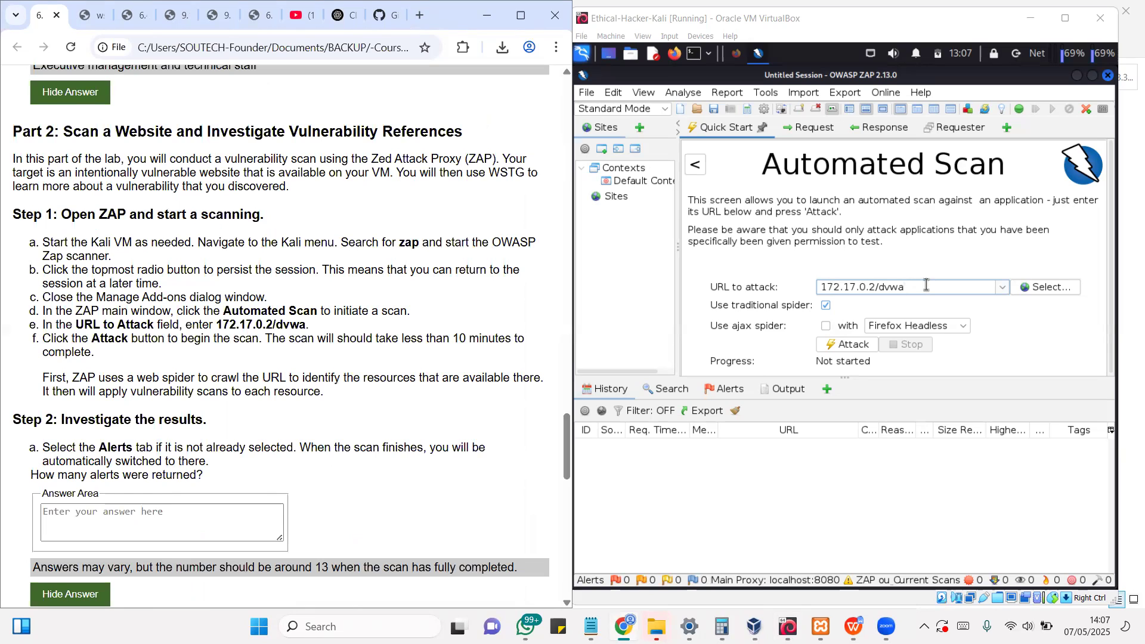
Try to start the automated scan with 172.17.0.2/dvwa as the URL to attack
click(1038, 287)
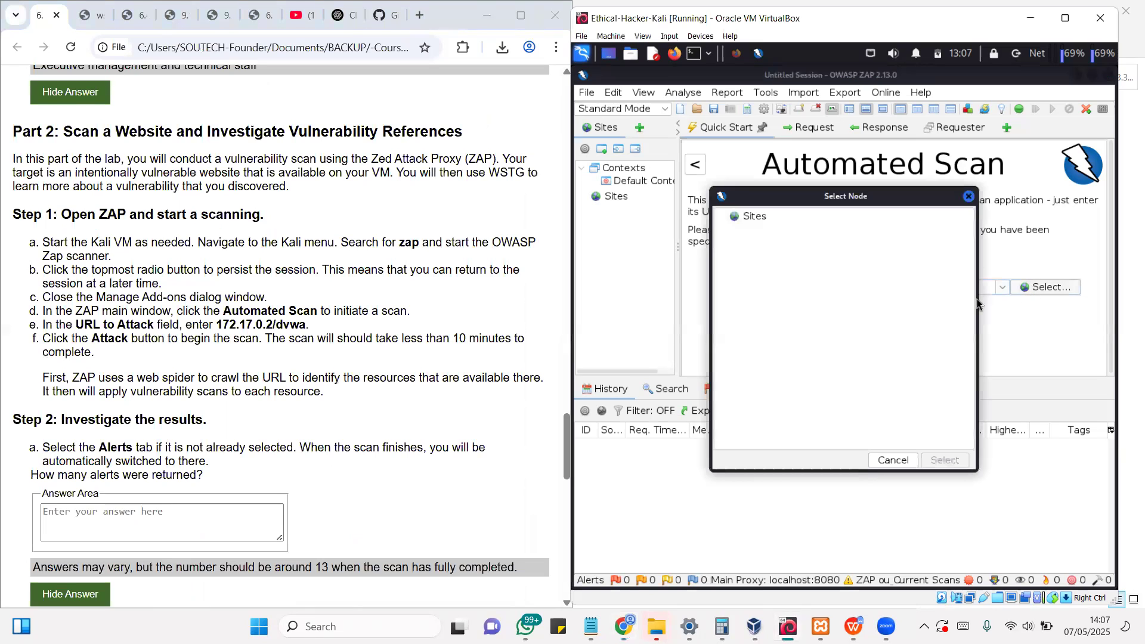
click(969, 196)
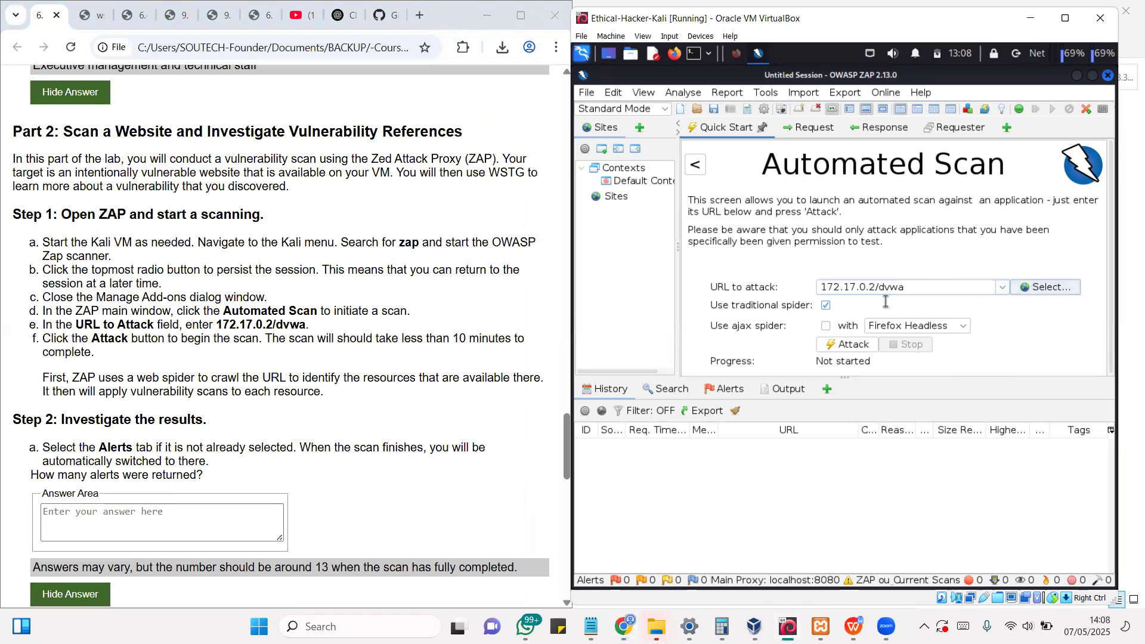
drag(108, 339, 138, 338)
click(852, 348)
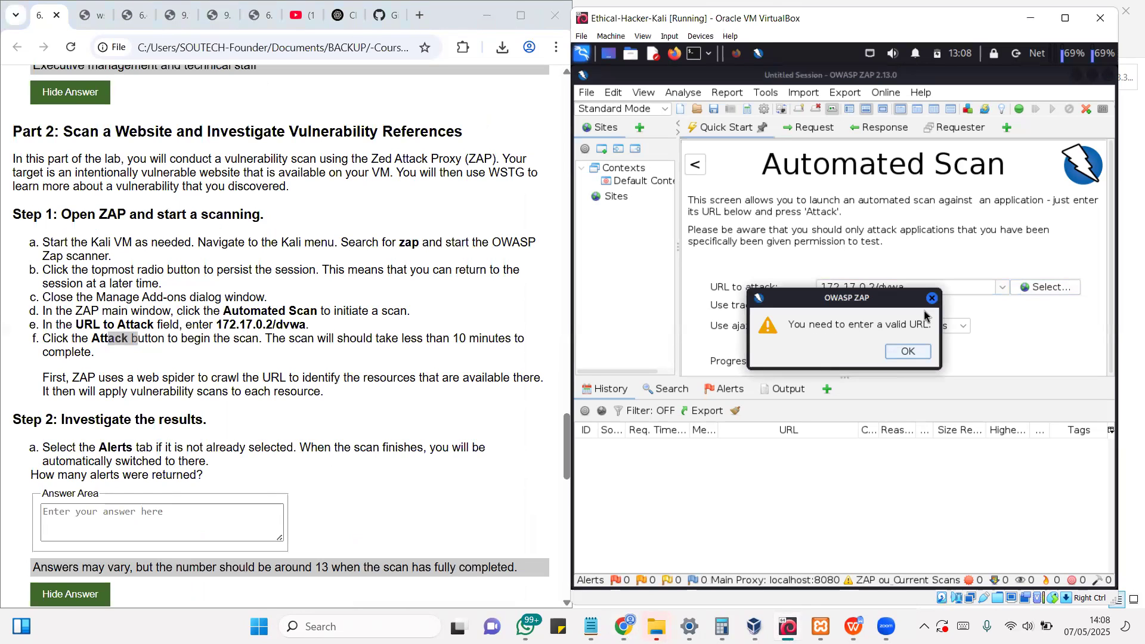
click(911, 352)
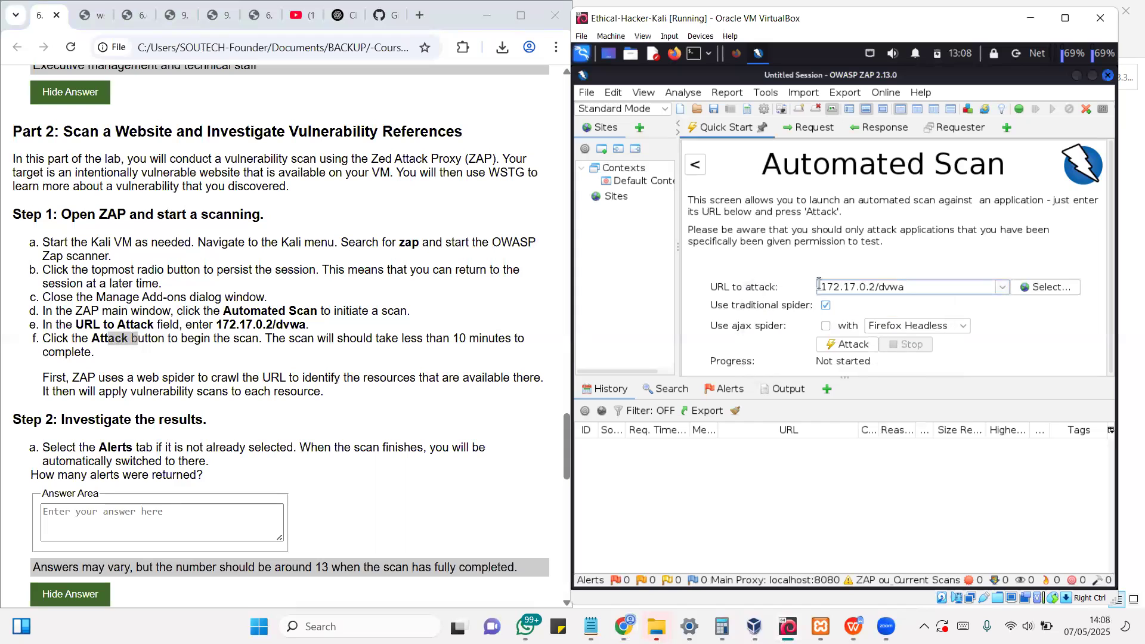
text(http://)
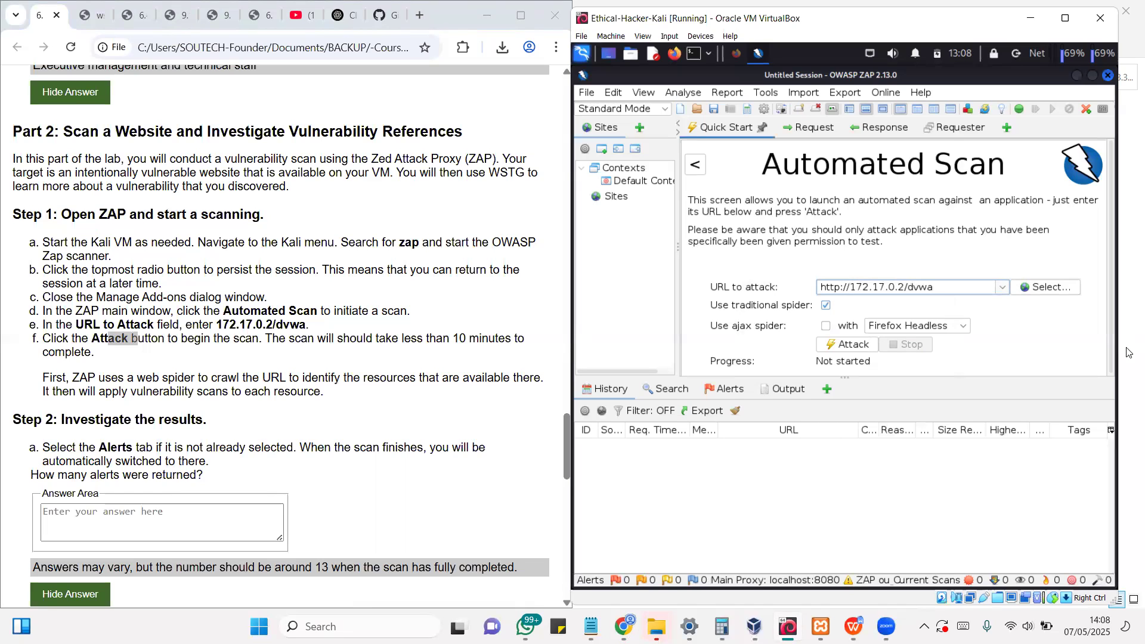
click(841, 346)
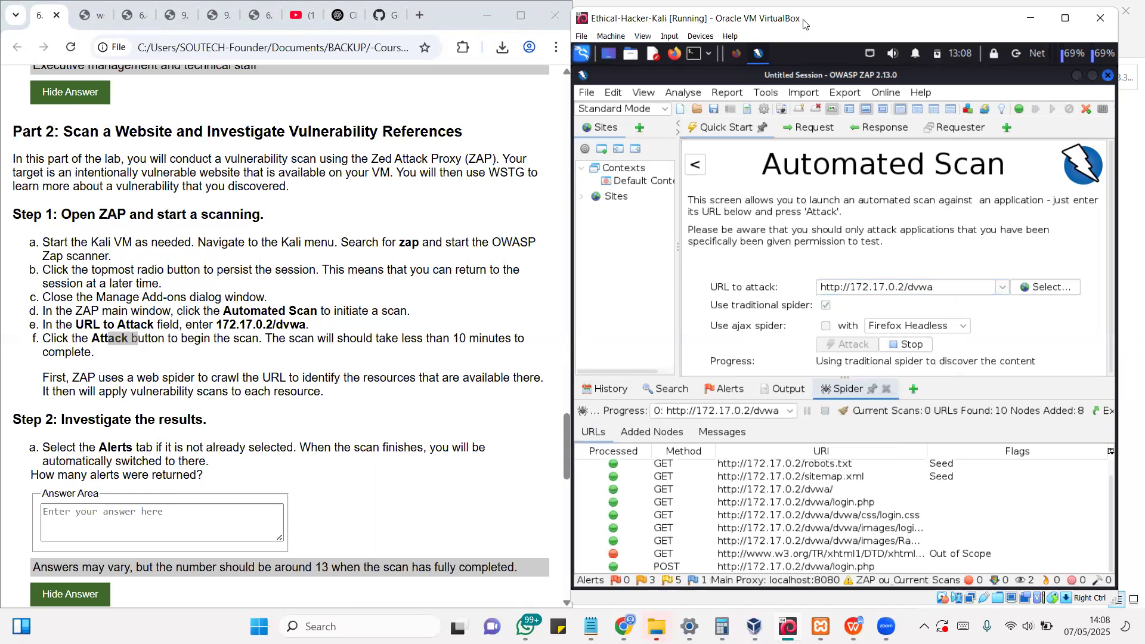
drag(803, 24, 805, 18)
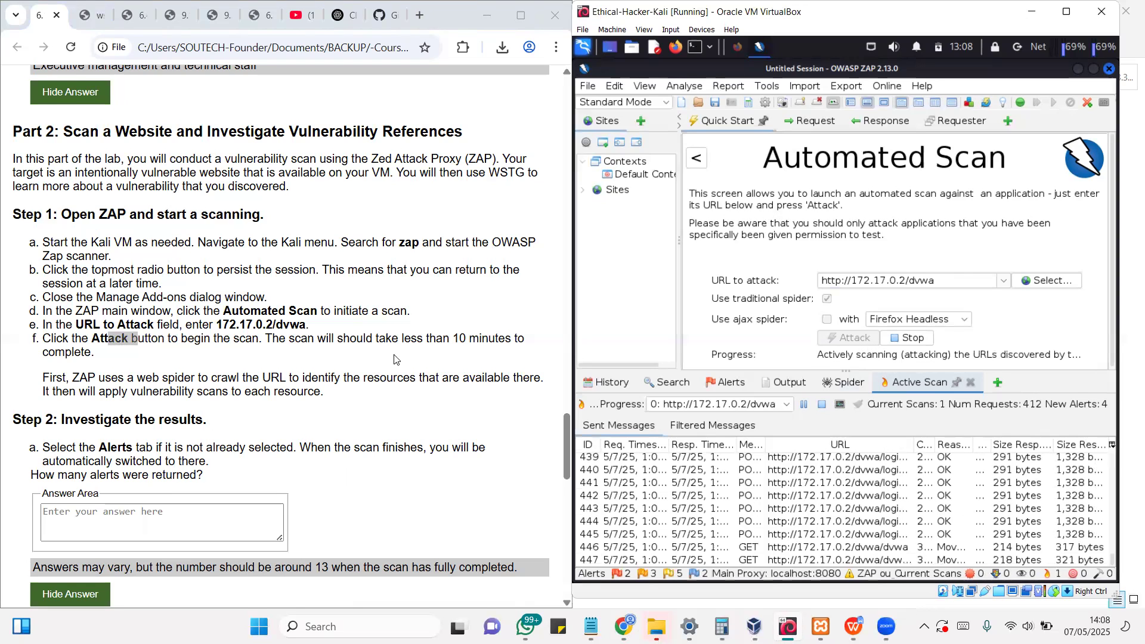
Enlarge ZAP's results pane, maximize the VM window and examine the requests sent by the active scan
scroll(393, 359, down, 2)
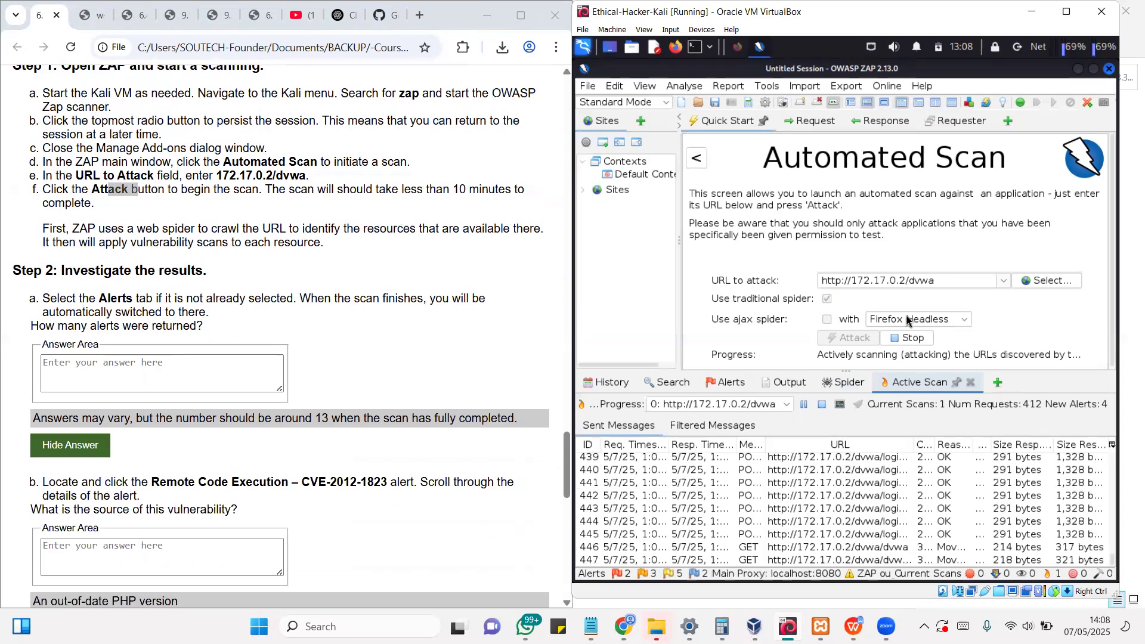
drag(809, 367, 811, 273)
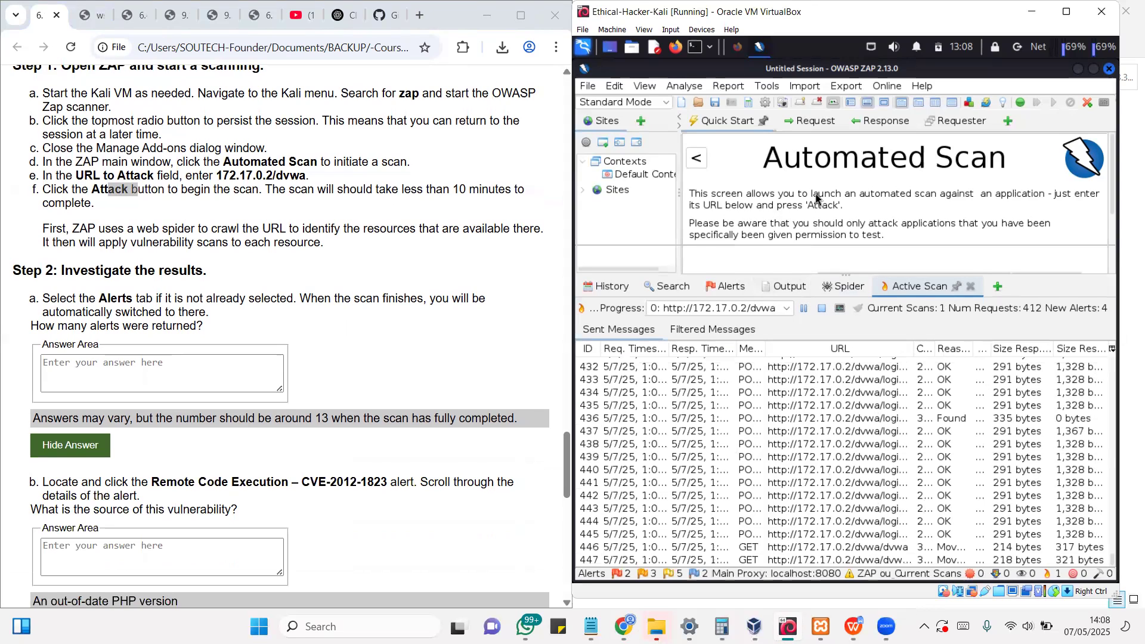
scroll(807, 403, up, 10)
scroll(807, 403, up, 15)
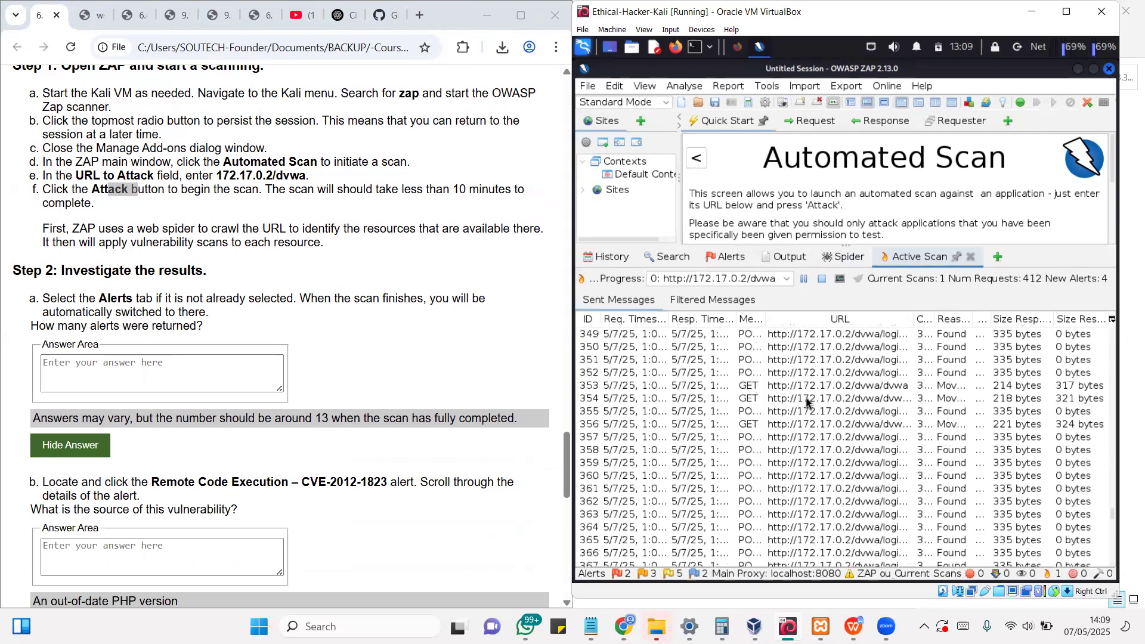
click(1067, 12)
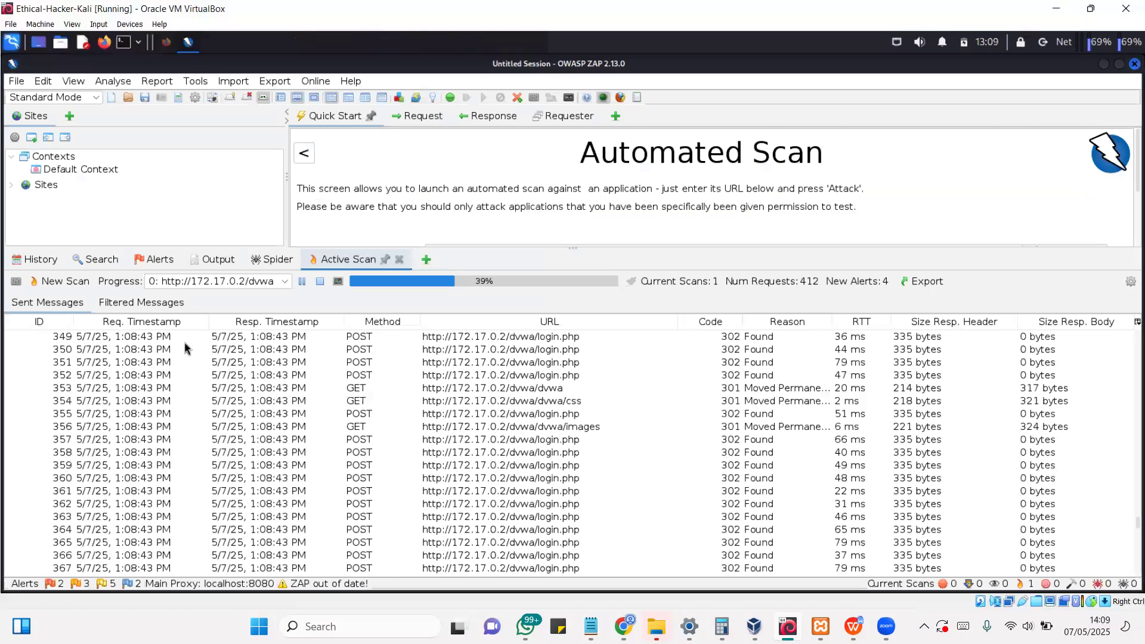
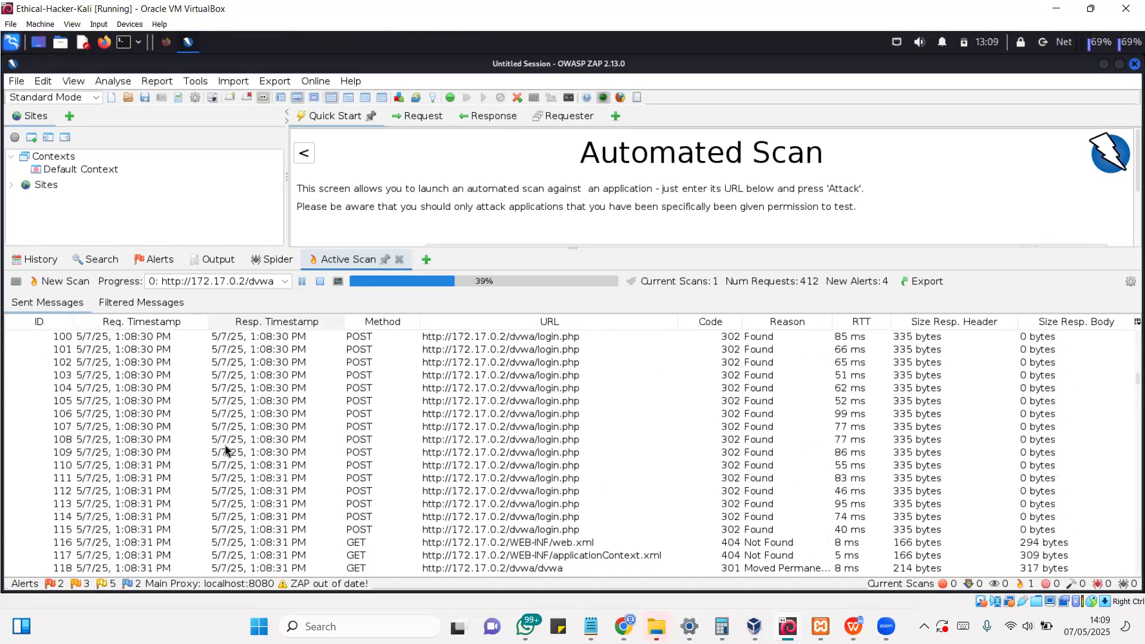
scroll(380, 402, down, 5)
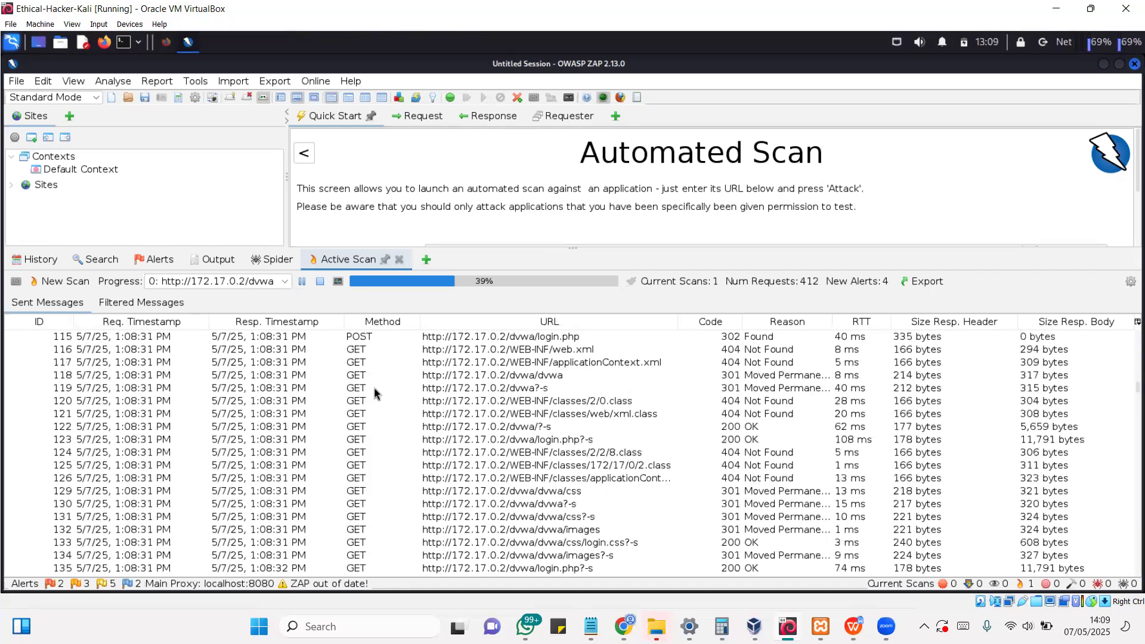
scroll(375, 390, down, 12)
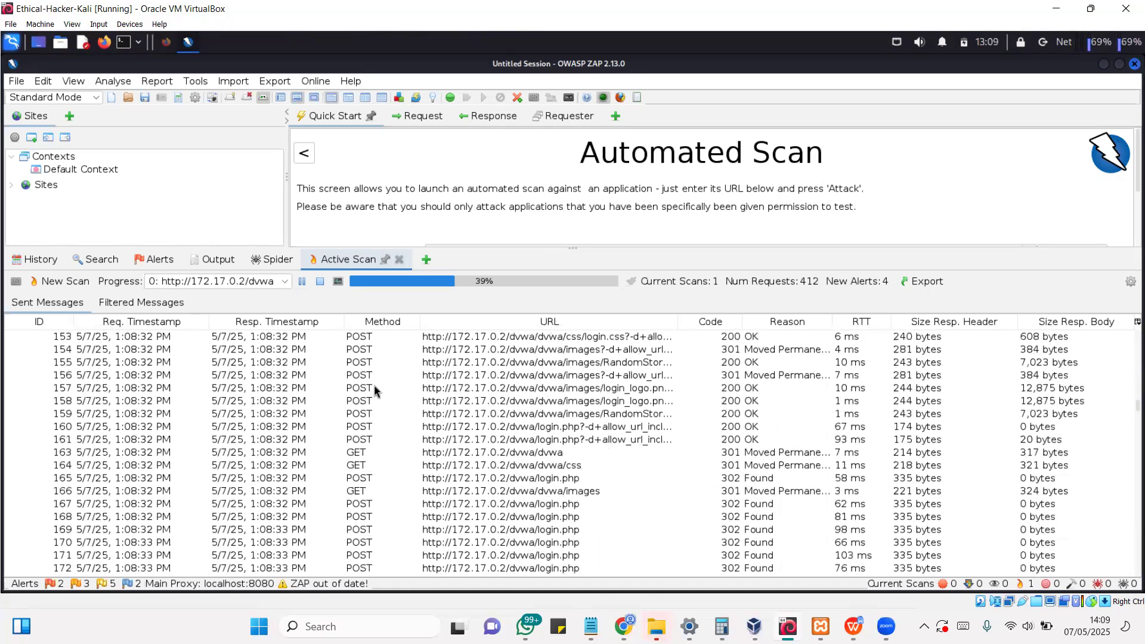
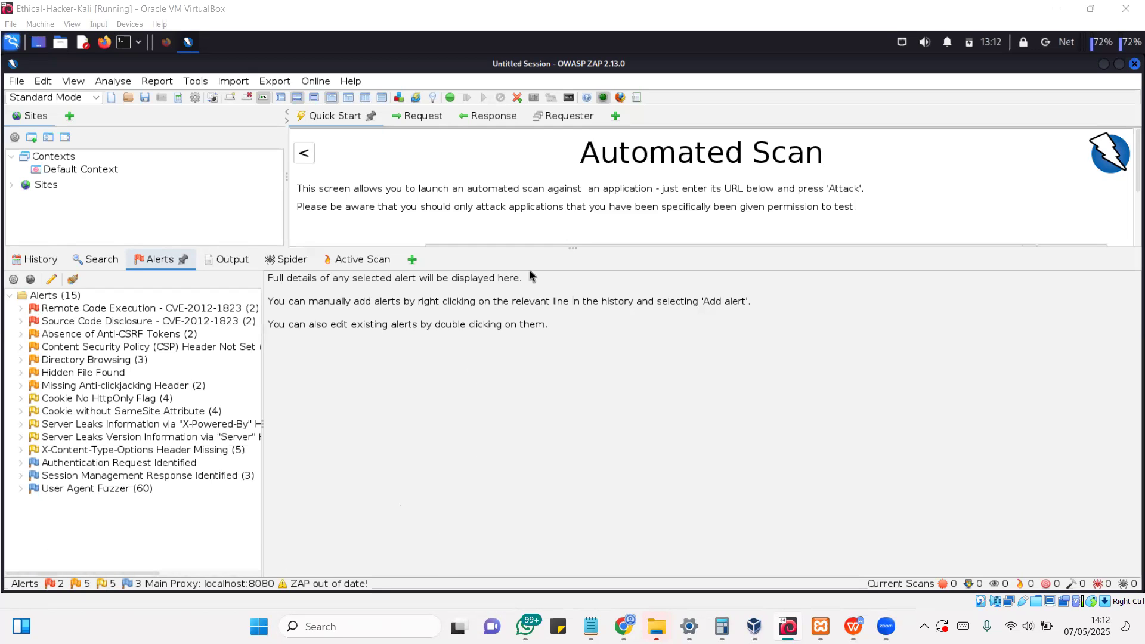
Place the Kali VM window with ZAP's alerts side by side with the lab's Step 2 questions
click(562, 12)
key(super+Right)
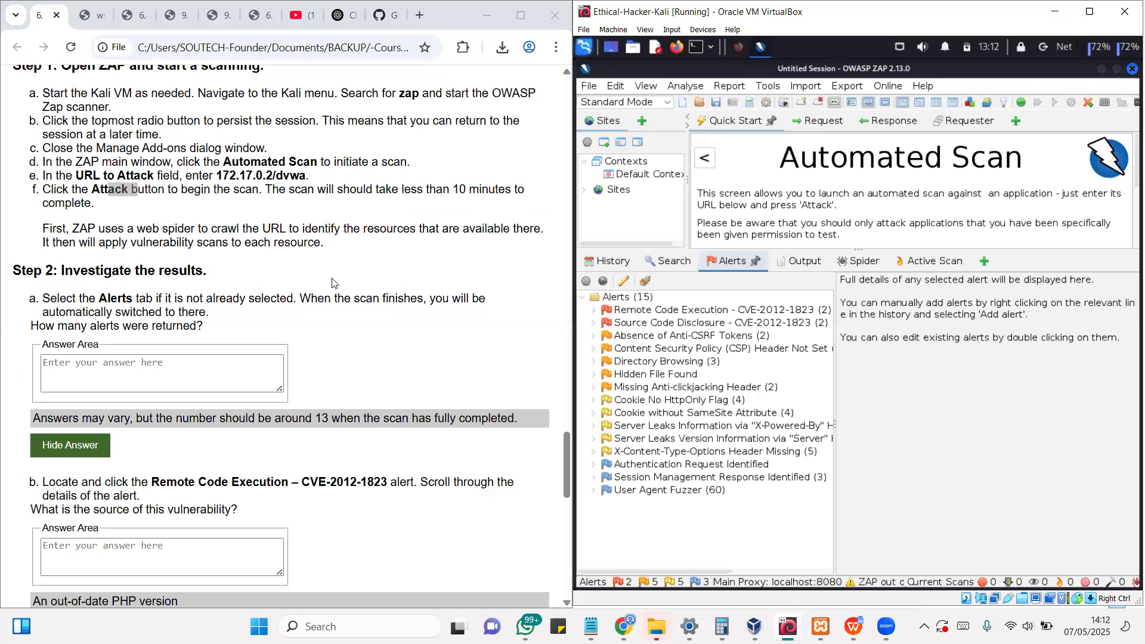
Maximize the Kali VM window and compare the number of alerts in ZAP with the lab's Step 2a question and answer
click(332, 283)
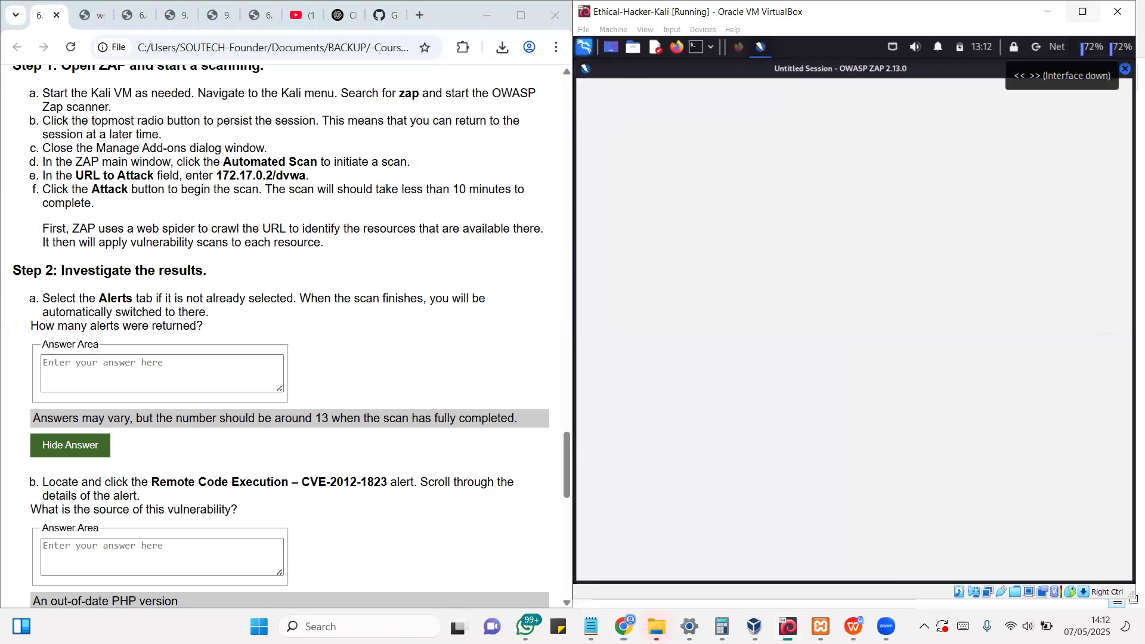
click(1084, 12)
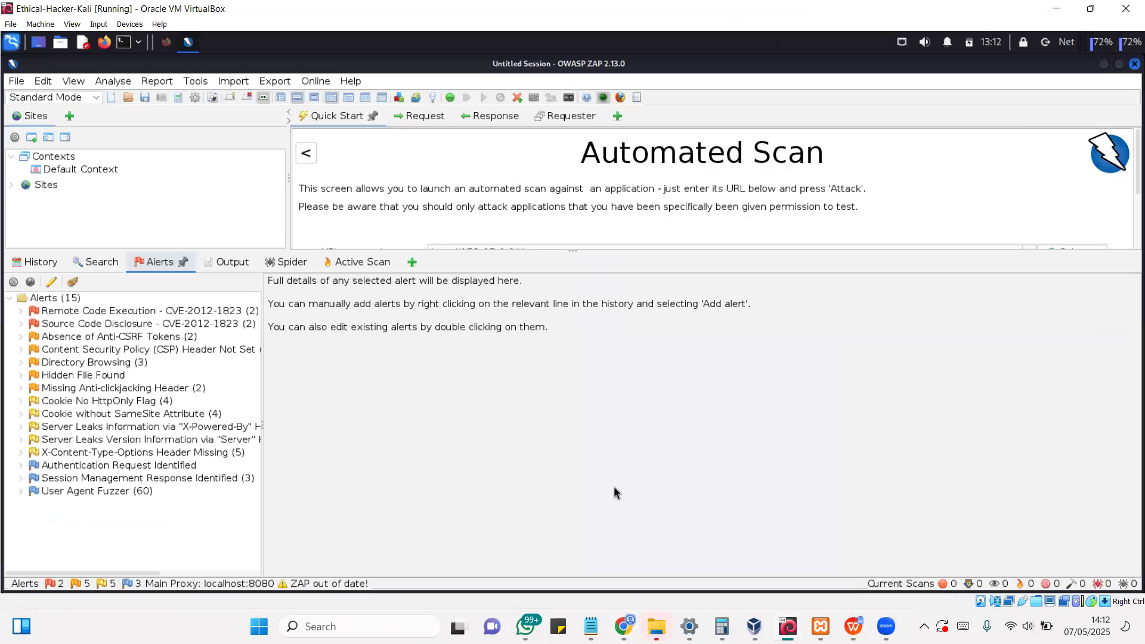
click(628, 594)
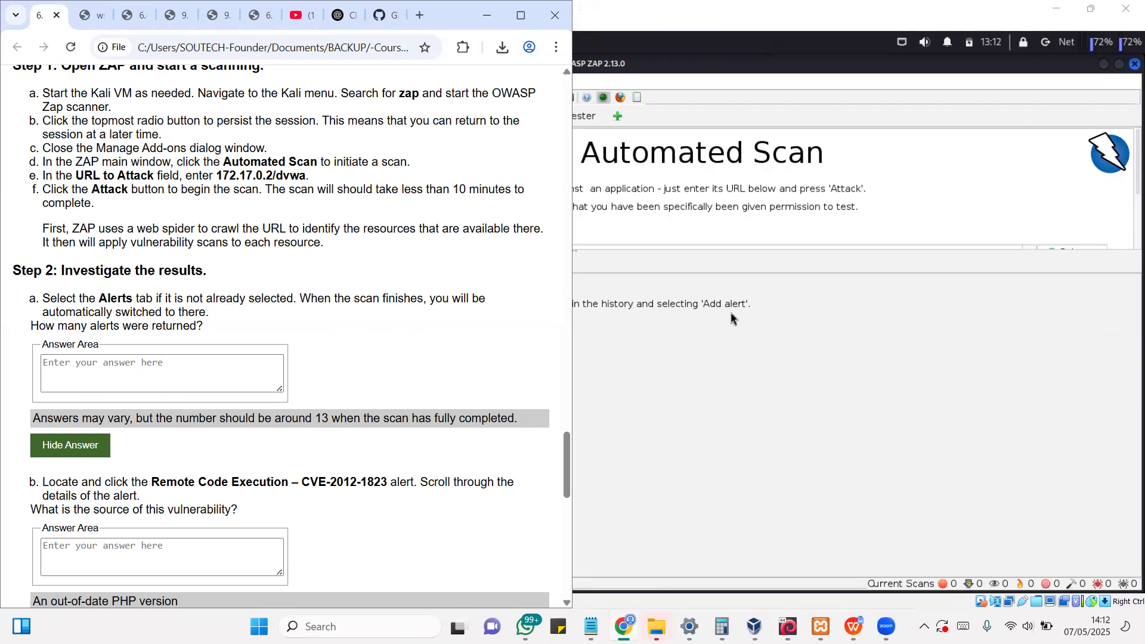
key(alt+Tab)
click(60, 299)
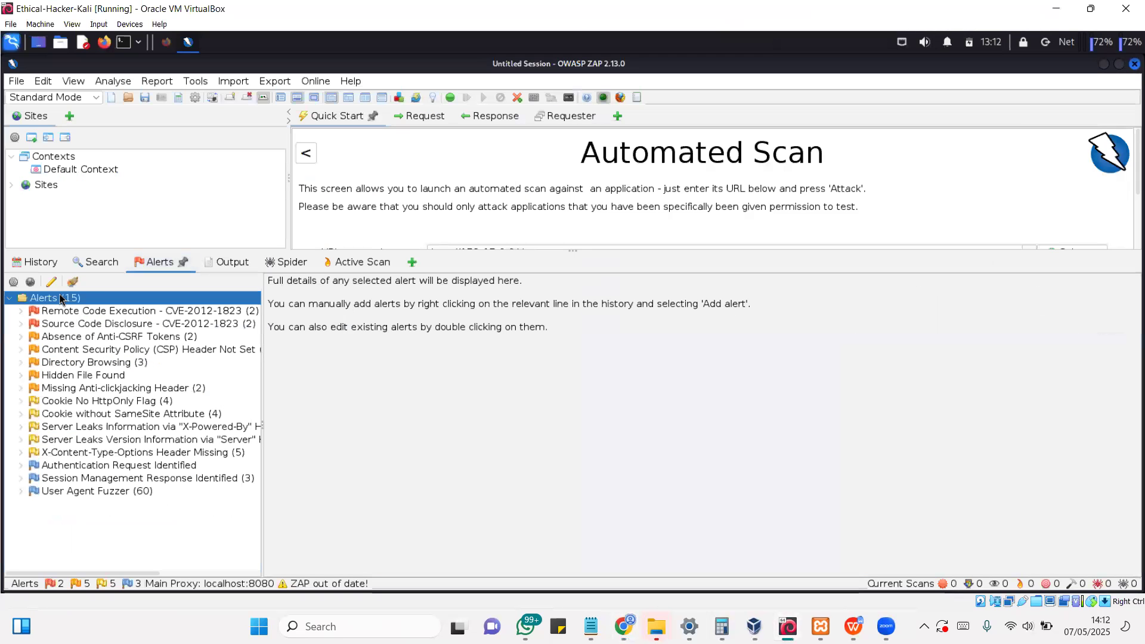
click(633, 624)
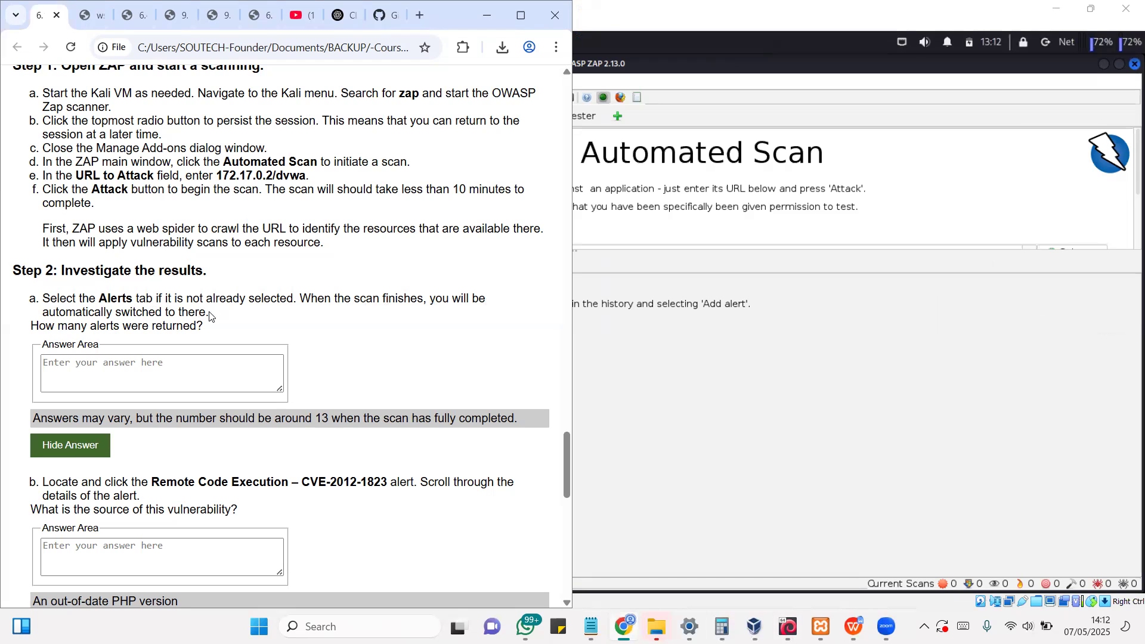
click(698, 335)
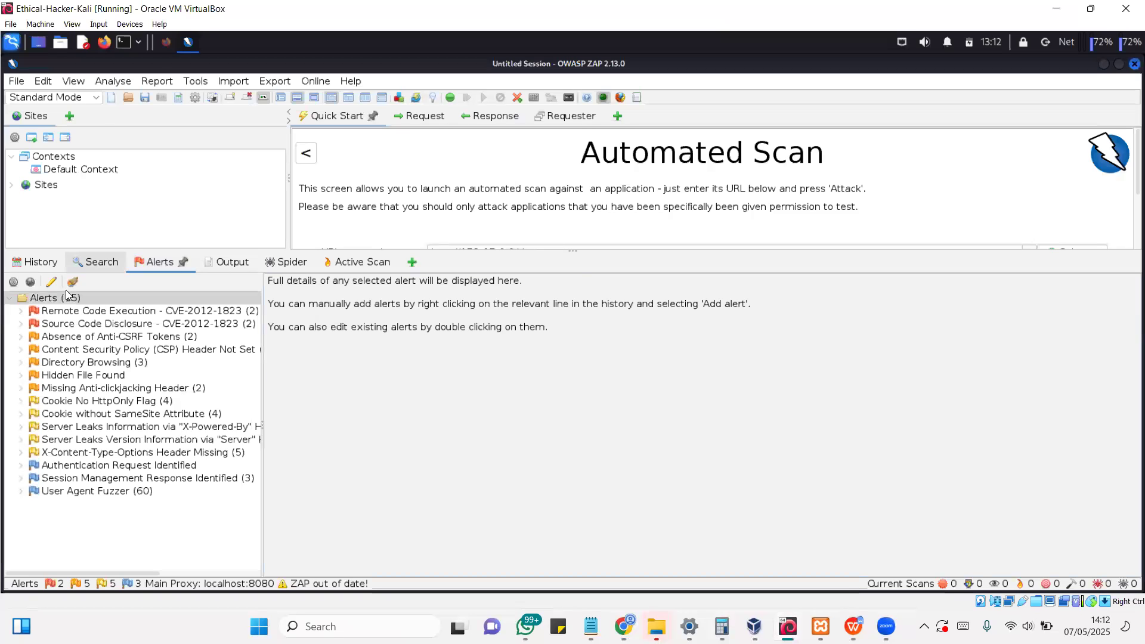
click(625, 626)
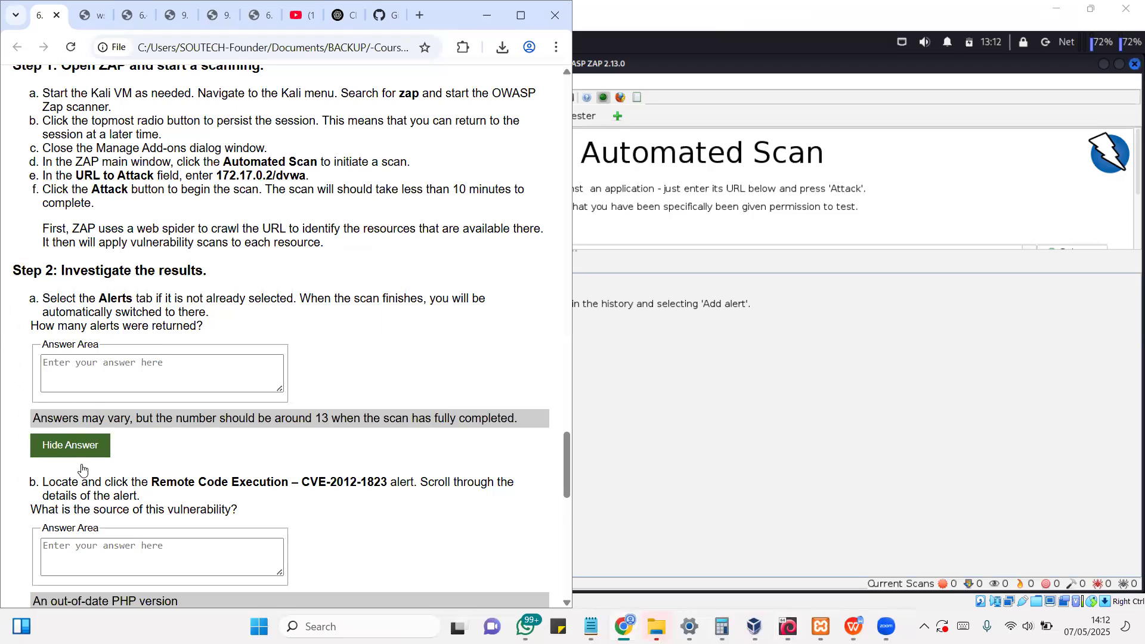
Find the alert named in the lab's Step 2b and open Remote Code Execution - CVE-2012-1823 in ZAP's alert list
scroll(83, 471, down, 3)
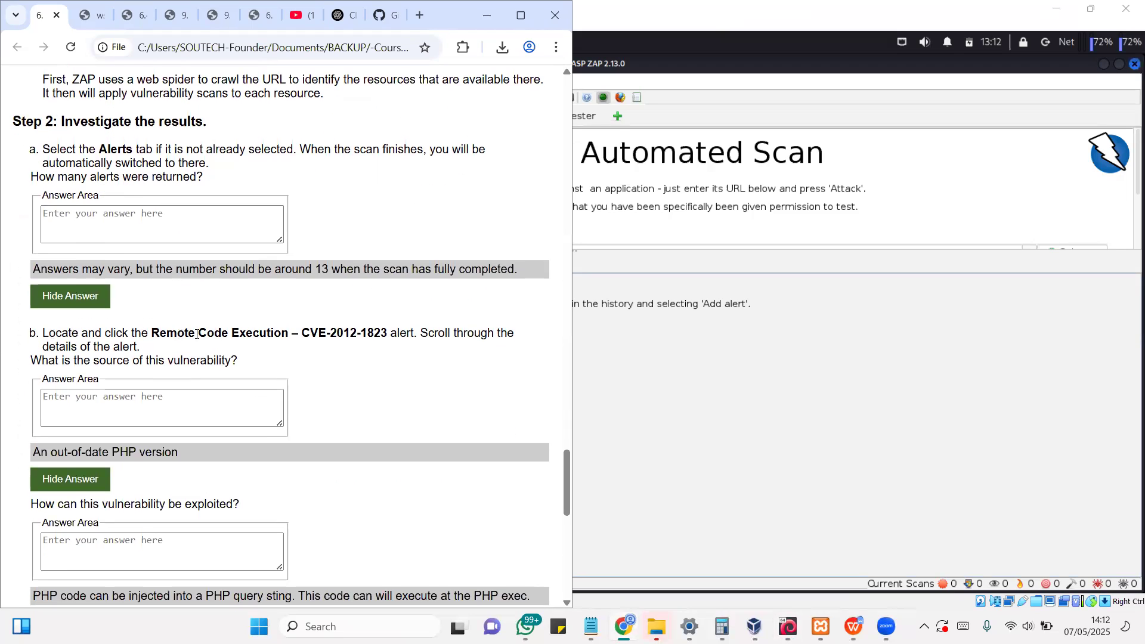
drag(148, 335, 293, 335)
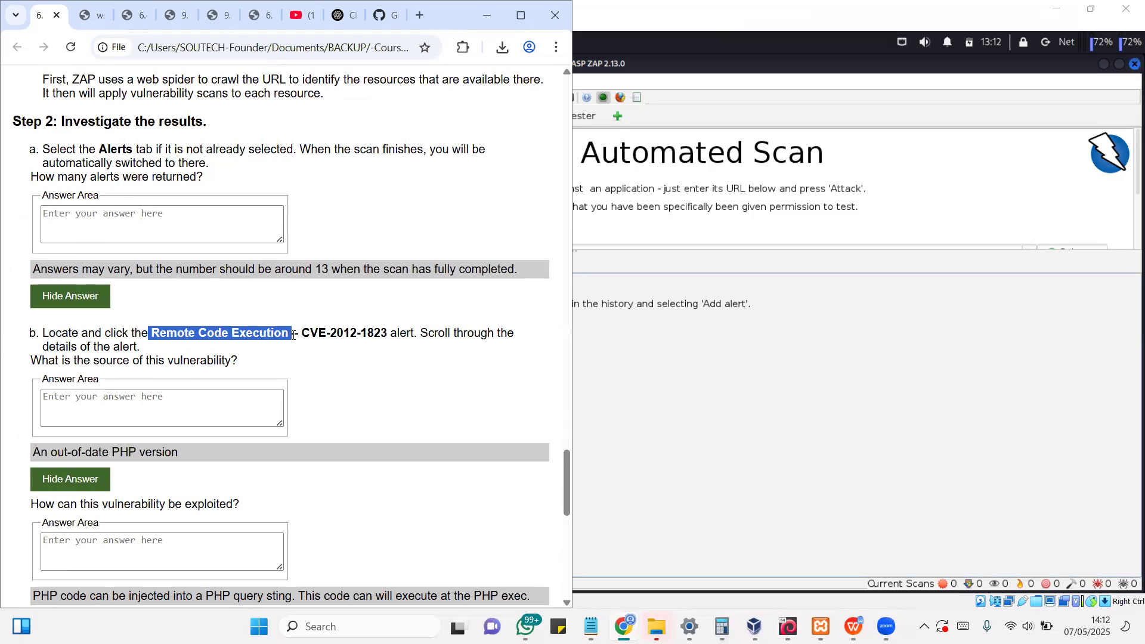
click(798, 343)
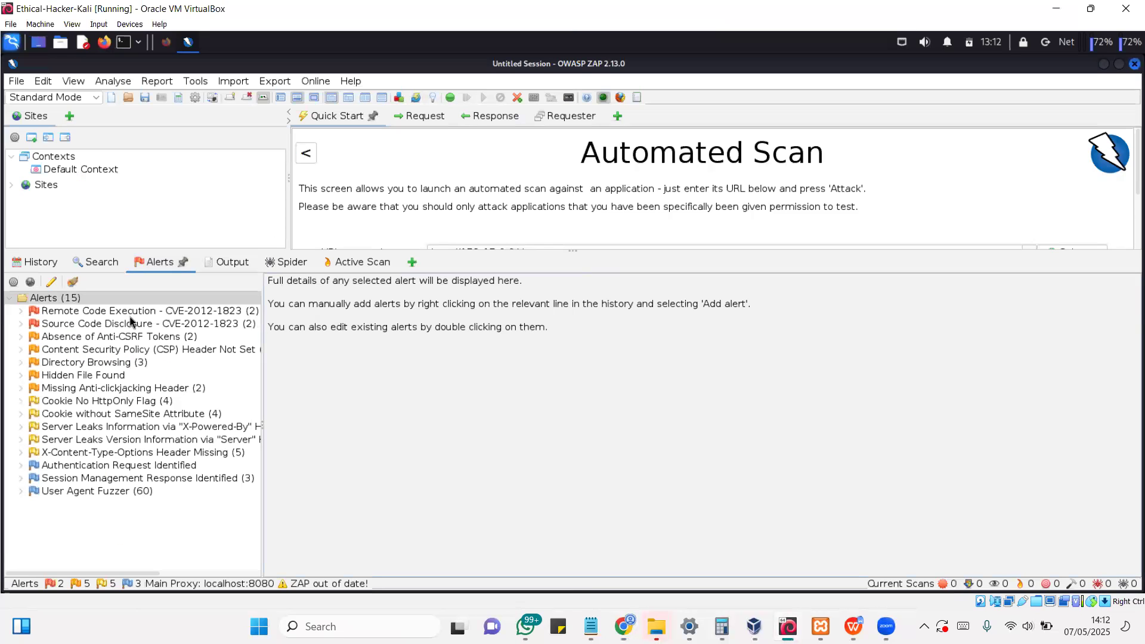
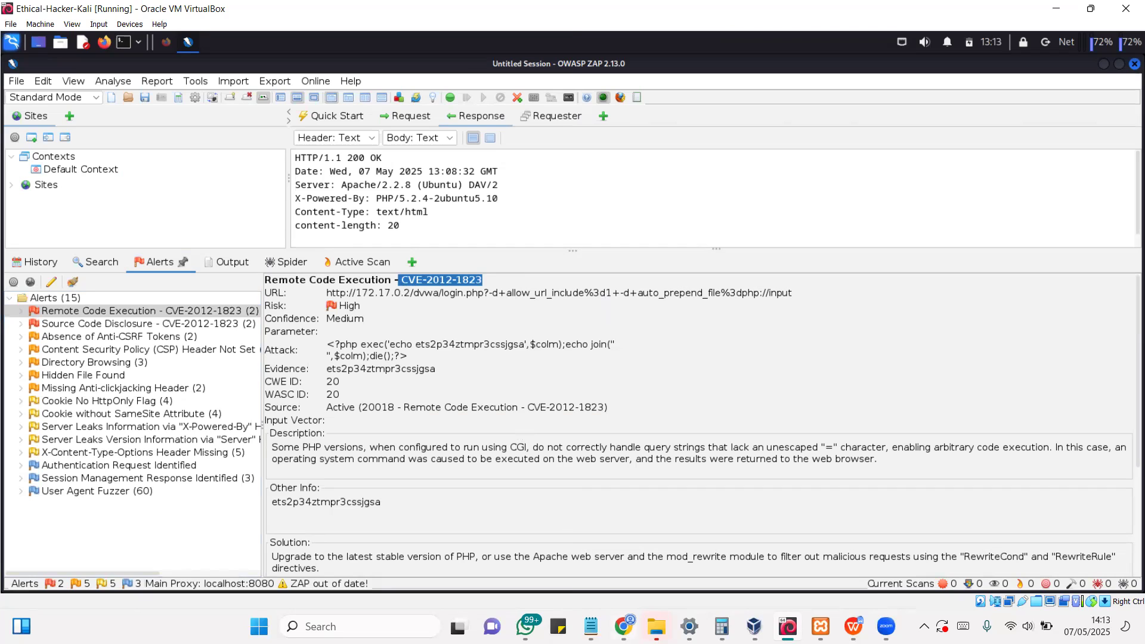
Look up CVE-2012-1823 in a new browser tab and review the summary and solution on zaproxy.org's alert 20018 page
click(624, 627)
click(420, 16)
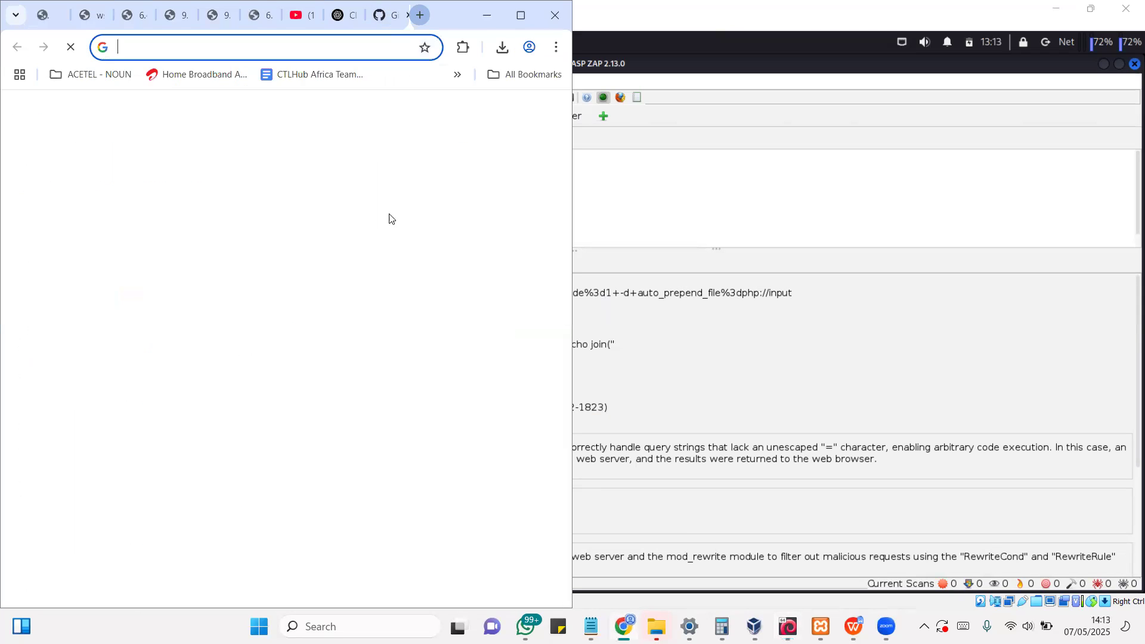
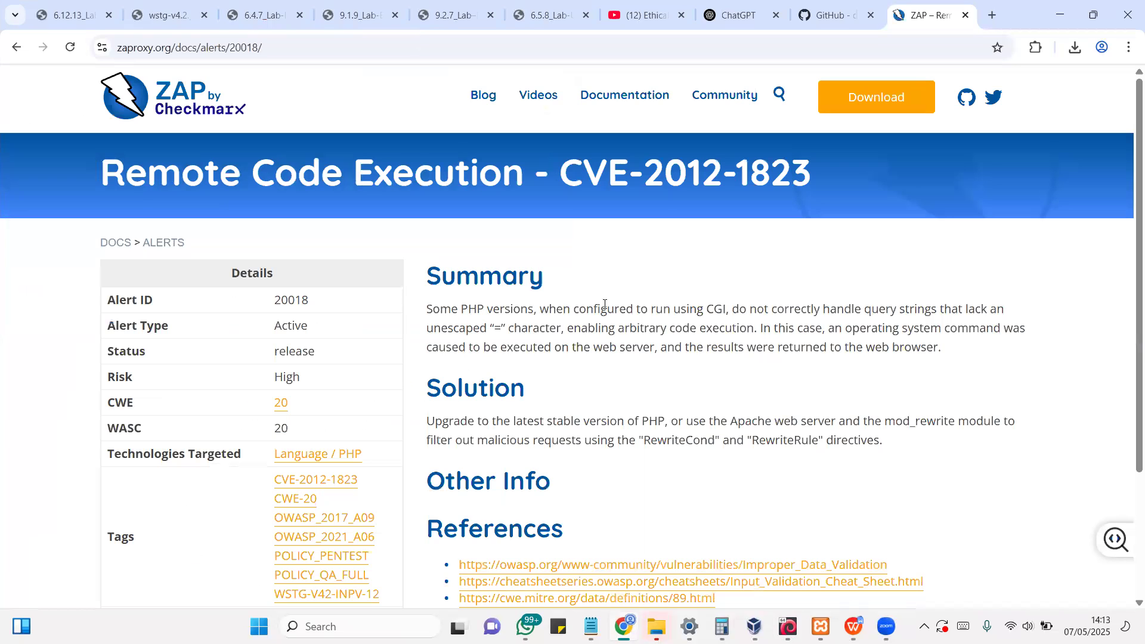
scroll(687, 305, down, 3)
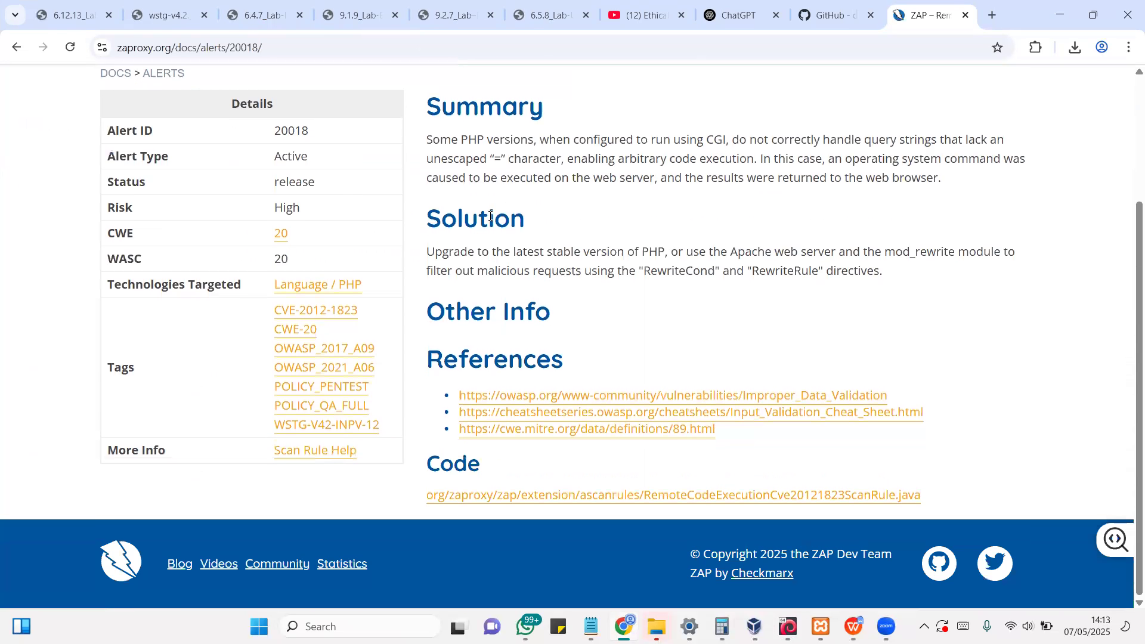
drag(535, 253, 637, 256)
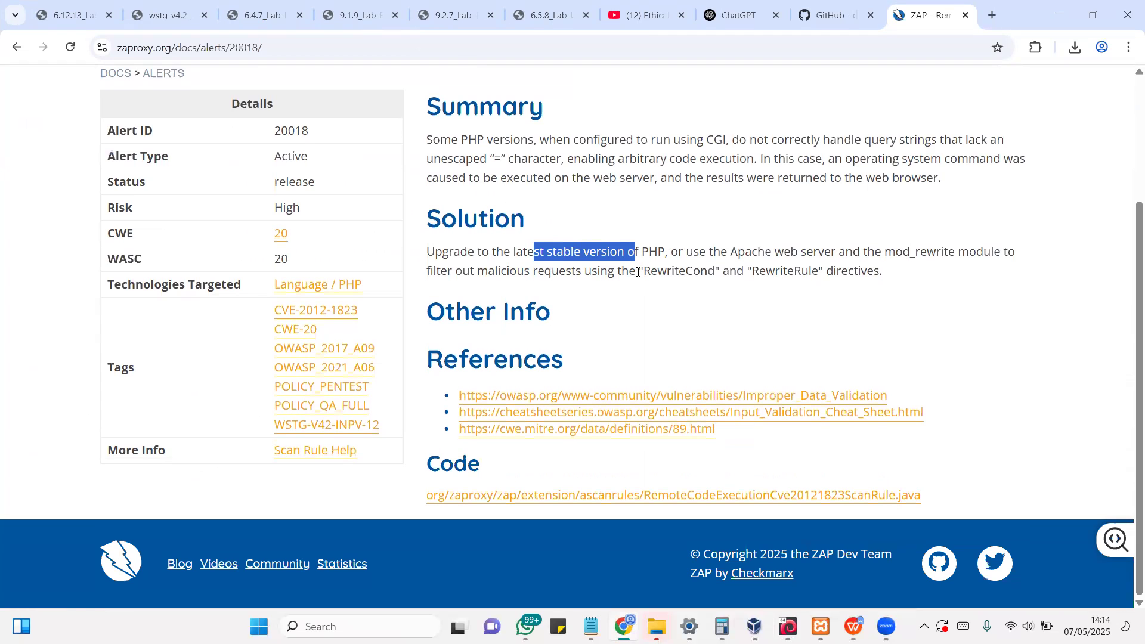
scroll(637, 278, up, 3)
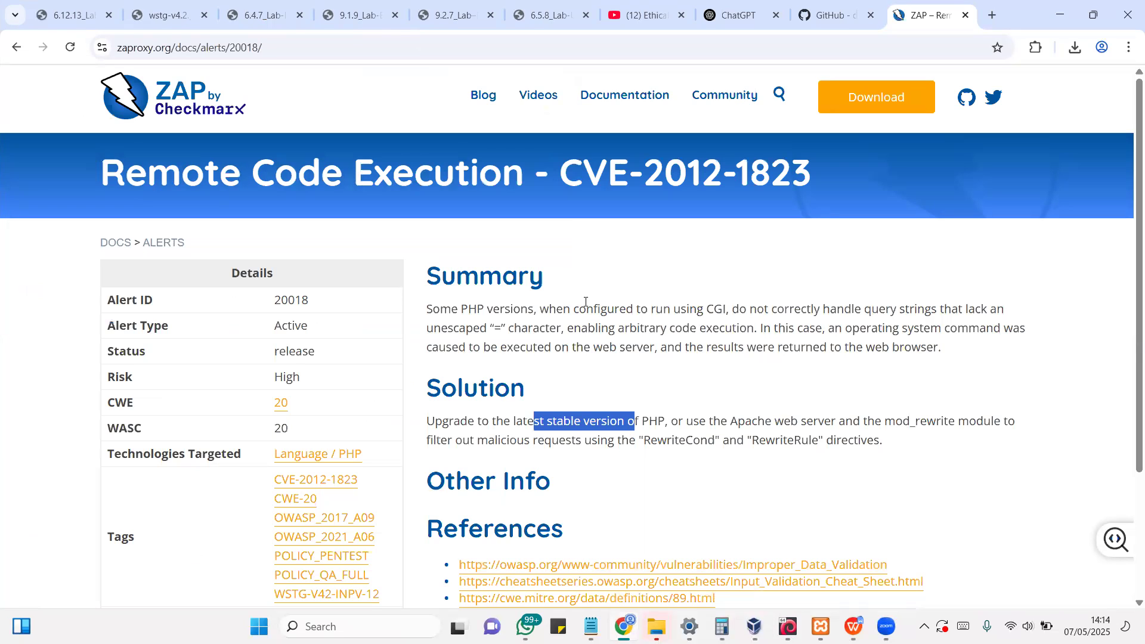
Review the lab's Step 2b questions and answers on the vulnerability's source and how it can be exploited
click(72, 19)
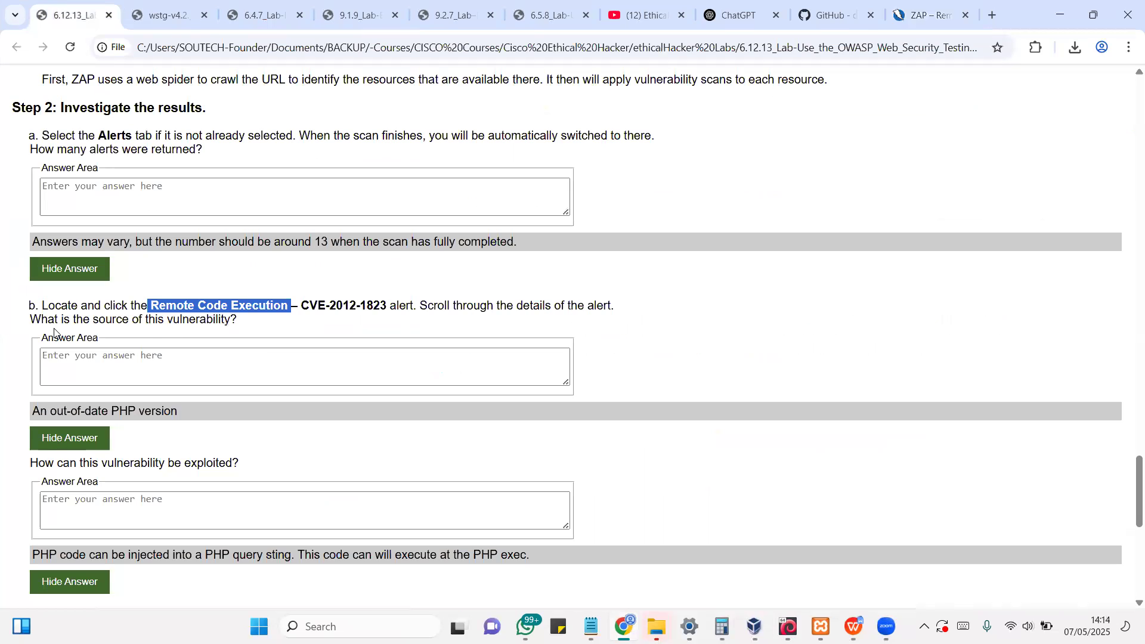
drag(64, 320, 241, 322)
drag(39, 411, 181, 411)
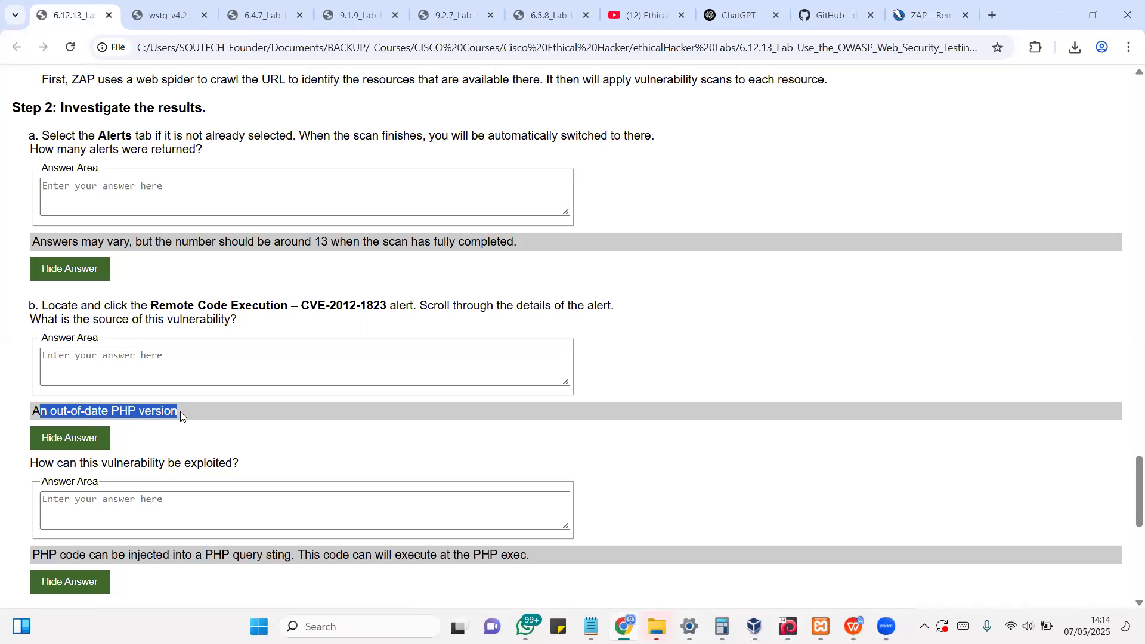
drag(374, 306, 245, 306)
scroll(245, 320, down, 5)
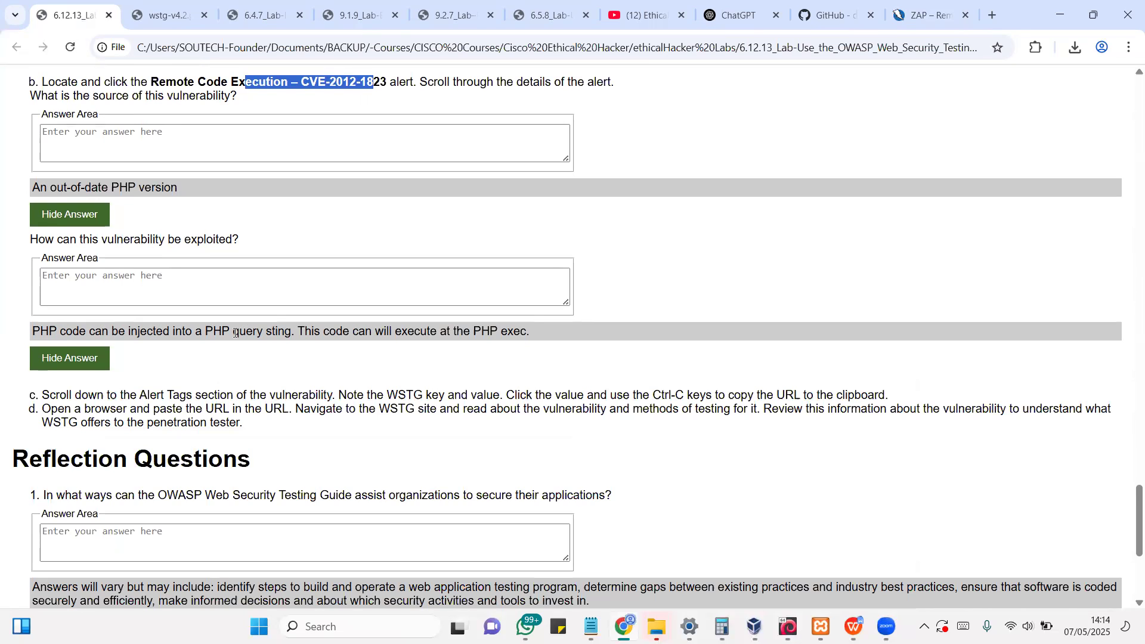
Compare the zaproxy.org page for CVE-2012-1823 with the attack, description and solution details of the same alert in ZAP
click(930, 15)
scroll(752, 340, down, 3)
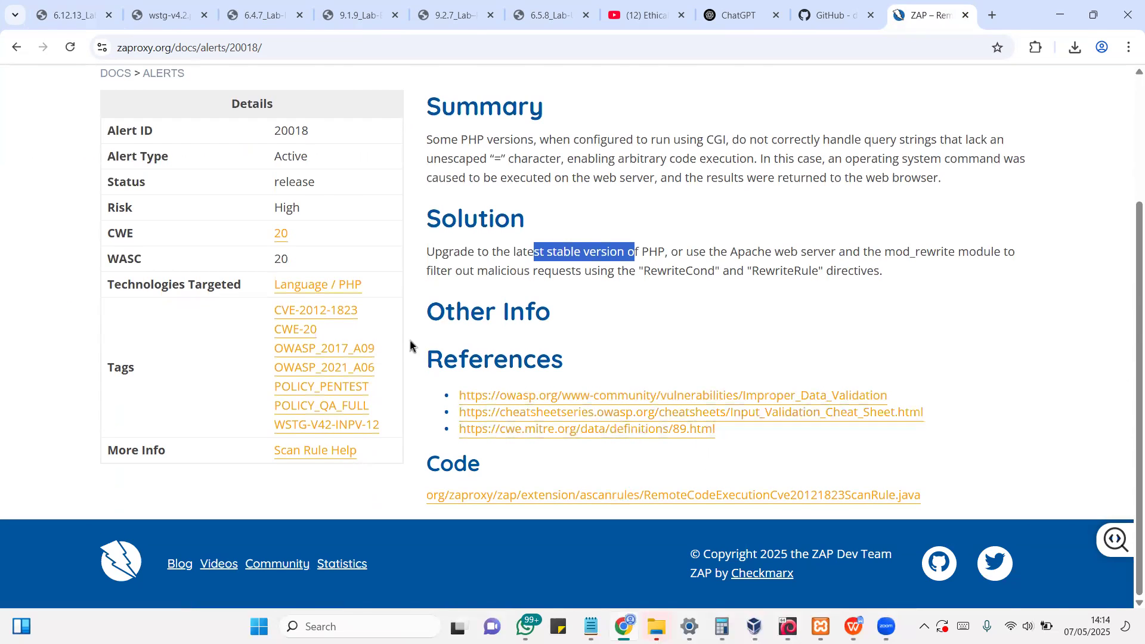
key(alt+Tab)
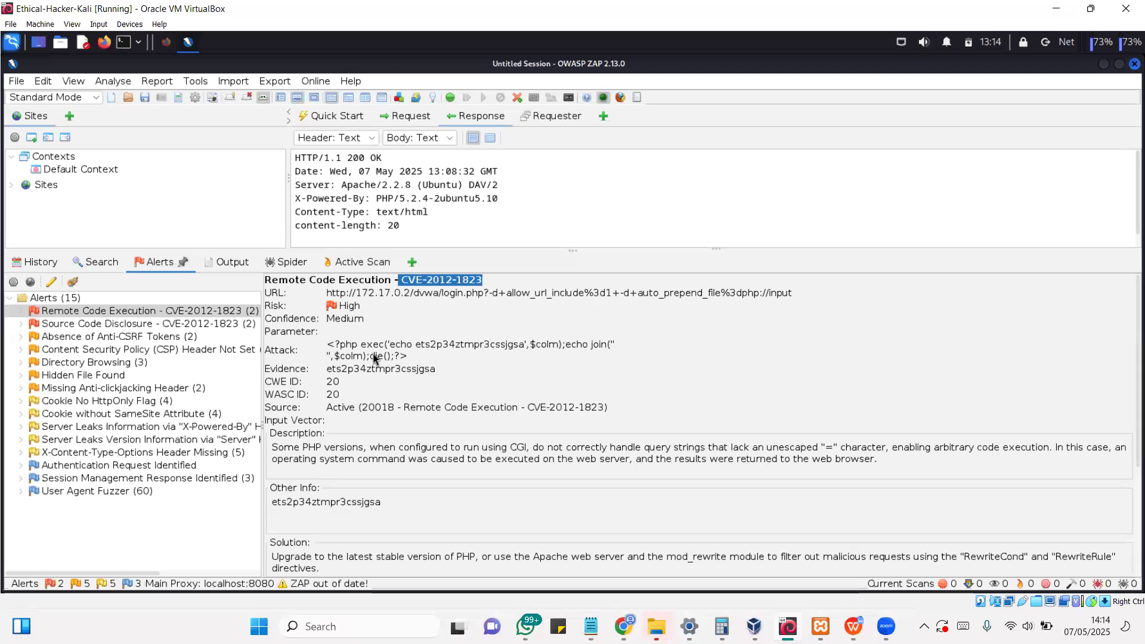
click(335, 353)
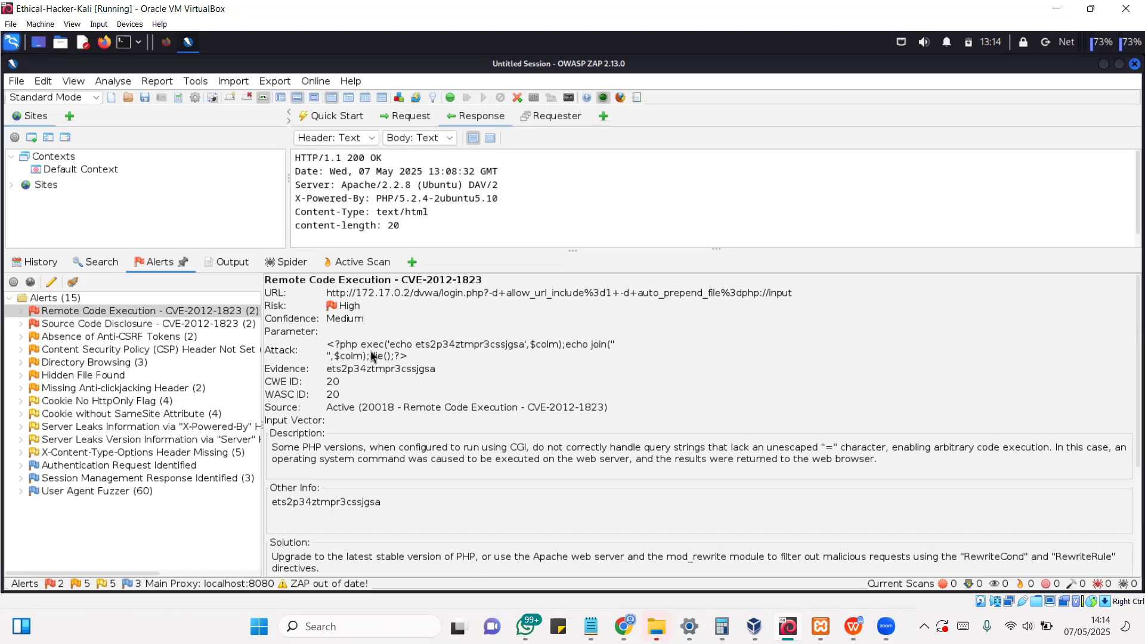
scroll(495, 420, down, 3)
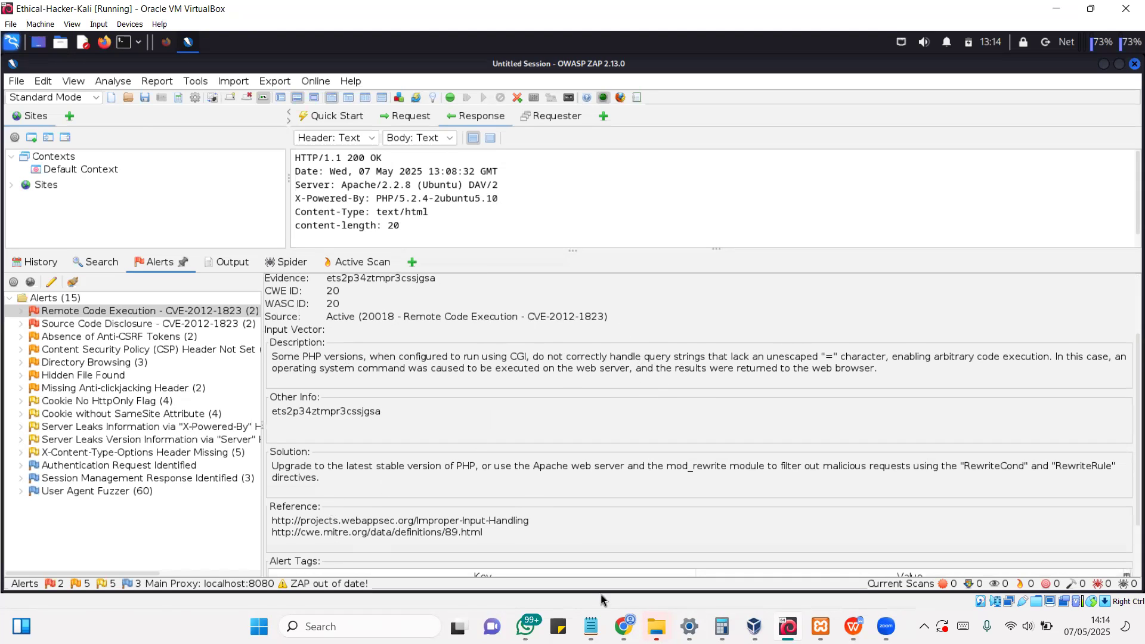
Read the lab's Steps 2c and 2d, and examine the Alert Tags keys and values of the Remote Code Execution alert in ZAP
click(623, 626)
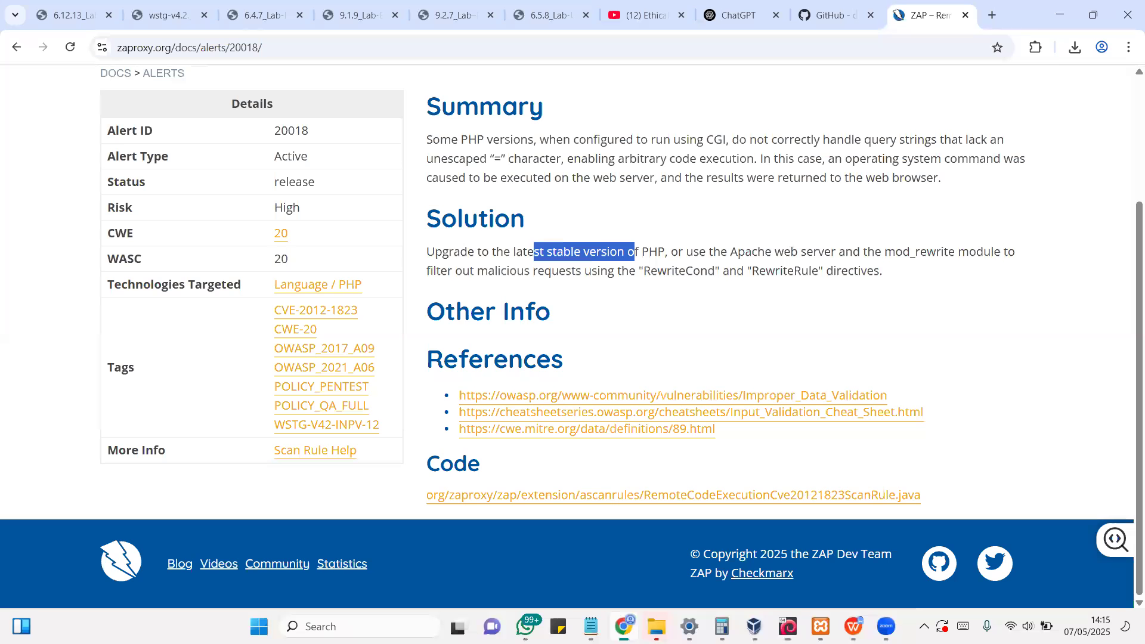
click(72, 18)
scroll(119, 215, down, 4)
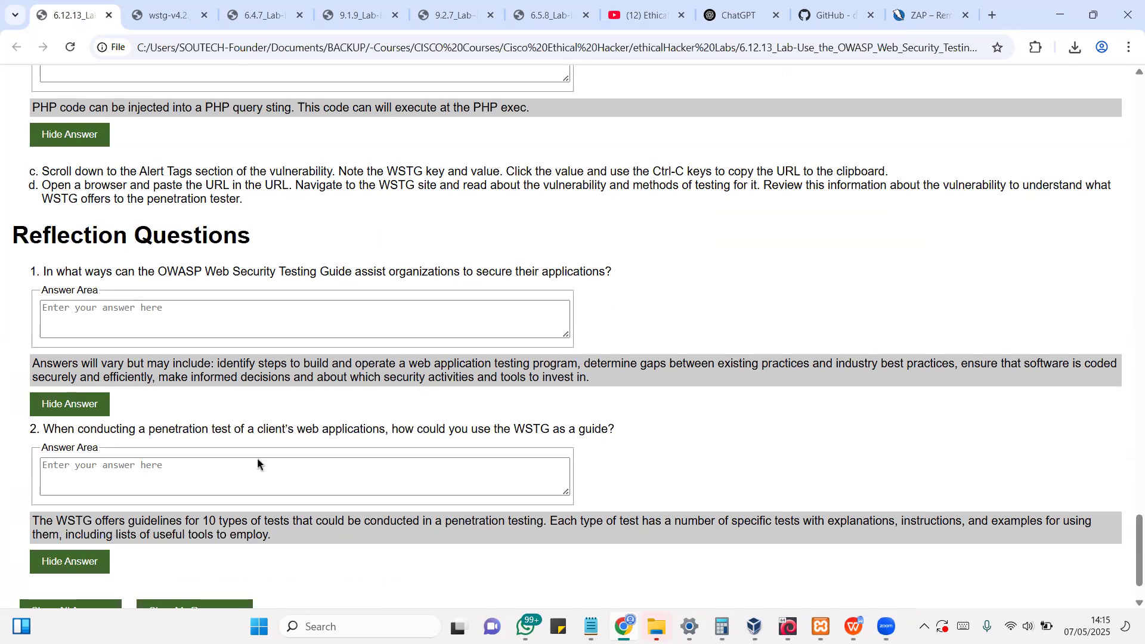
key(alt+Tab)
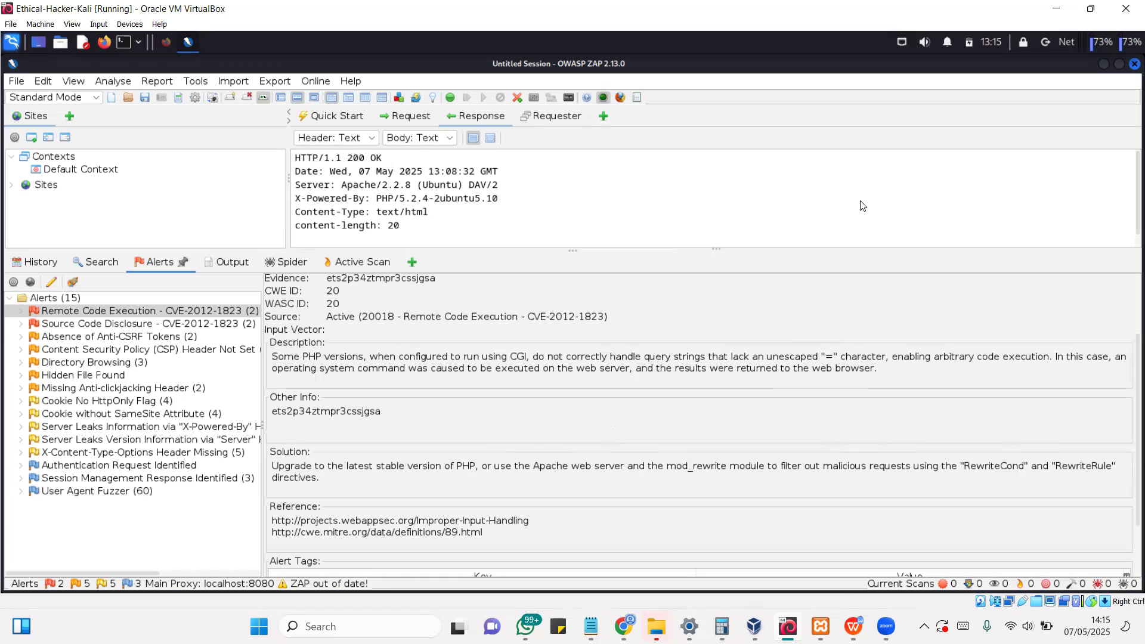
scroll(400, 517, down, 3)
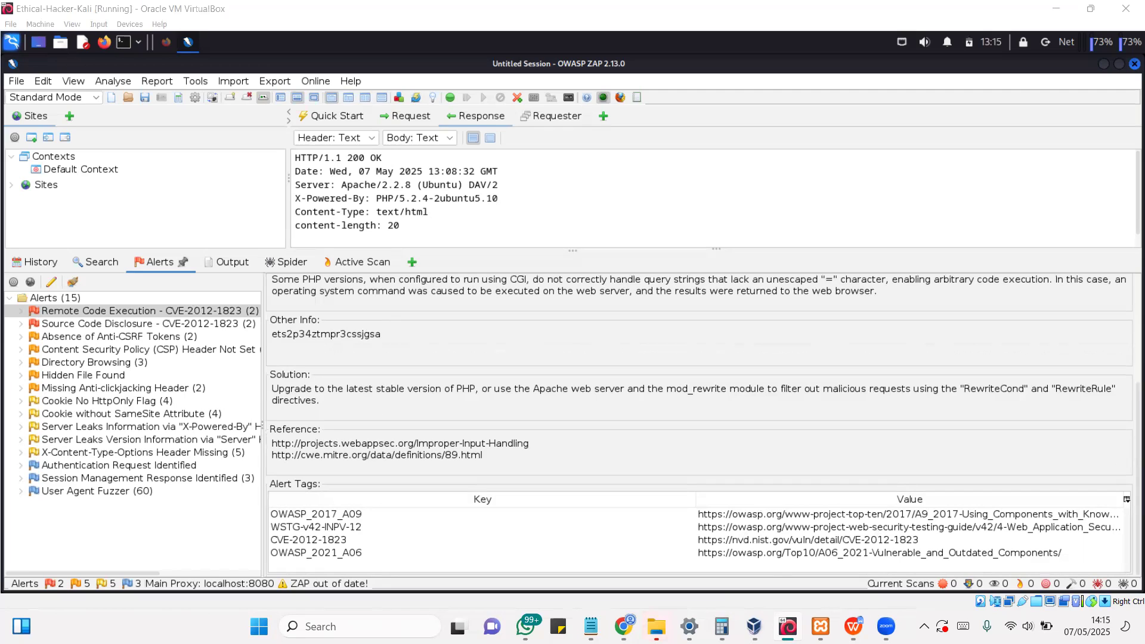
Review the lab's Reflection Questions and their answers, and recap the earlier questions on the OWASP testing guide
click(624, 626)
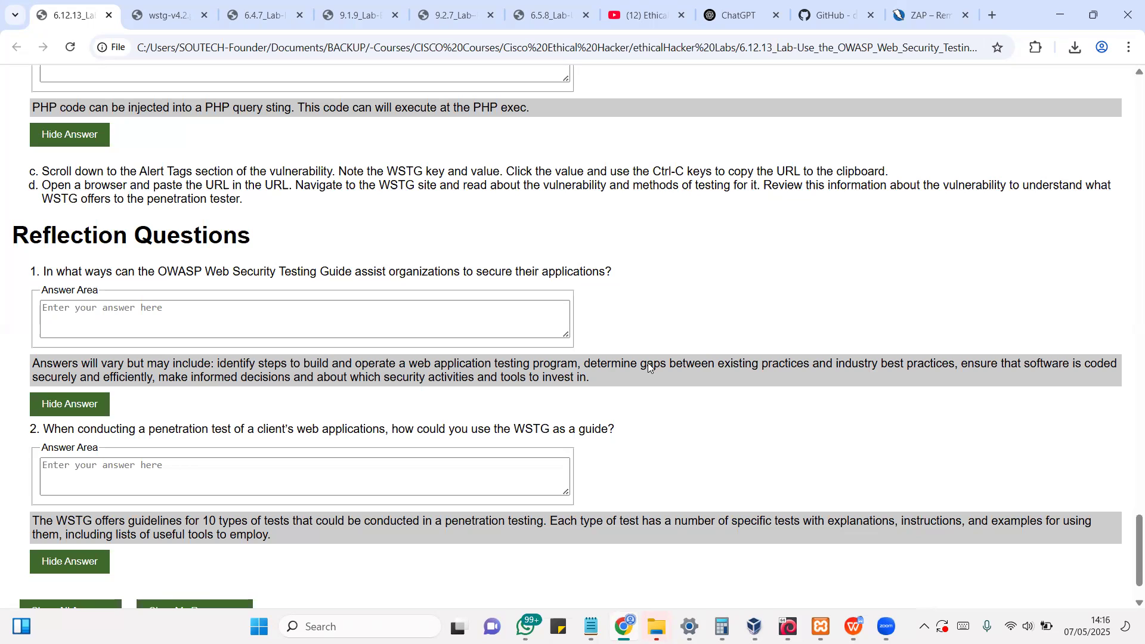
scroll(880, 375, down, 2)
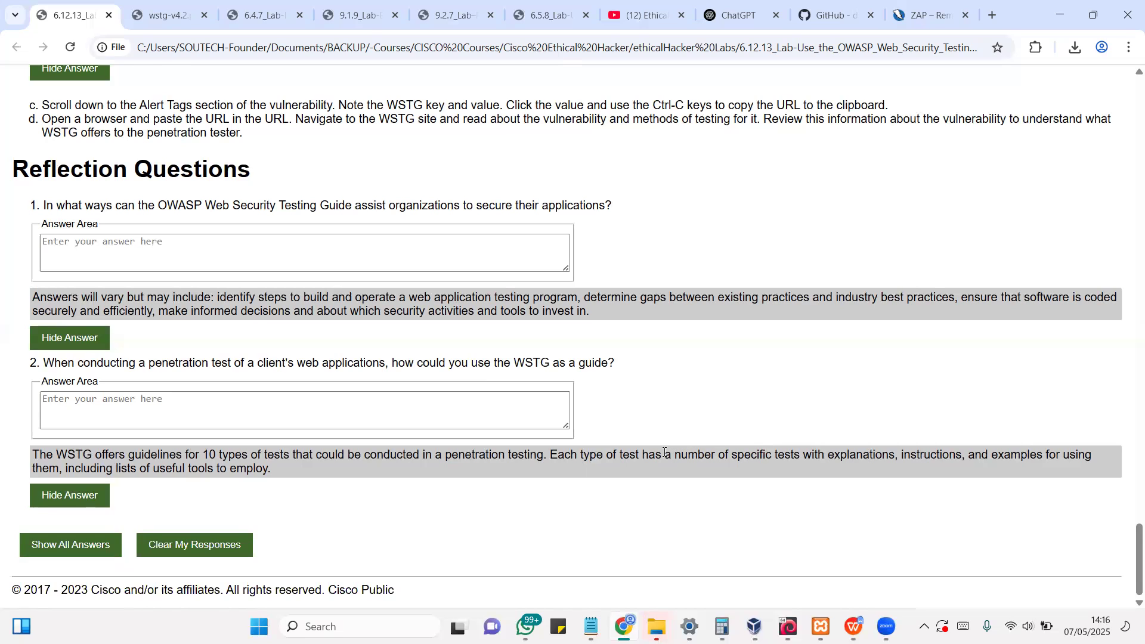
scroll(654, 452, up, 20)
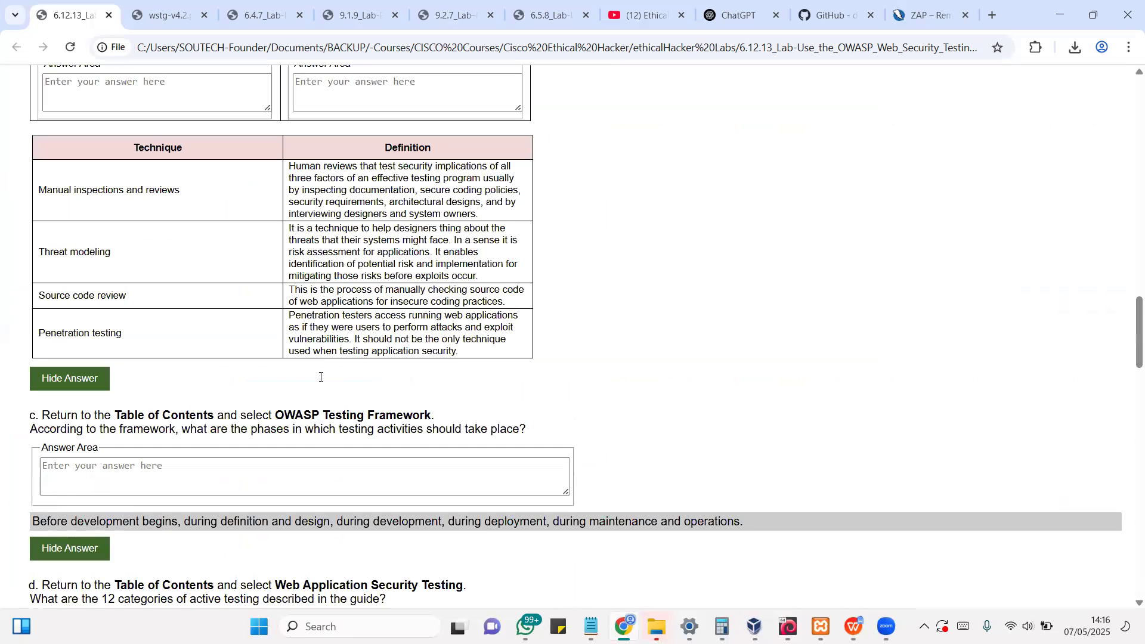
scroll(170, 411, down, 6)
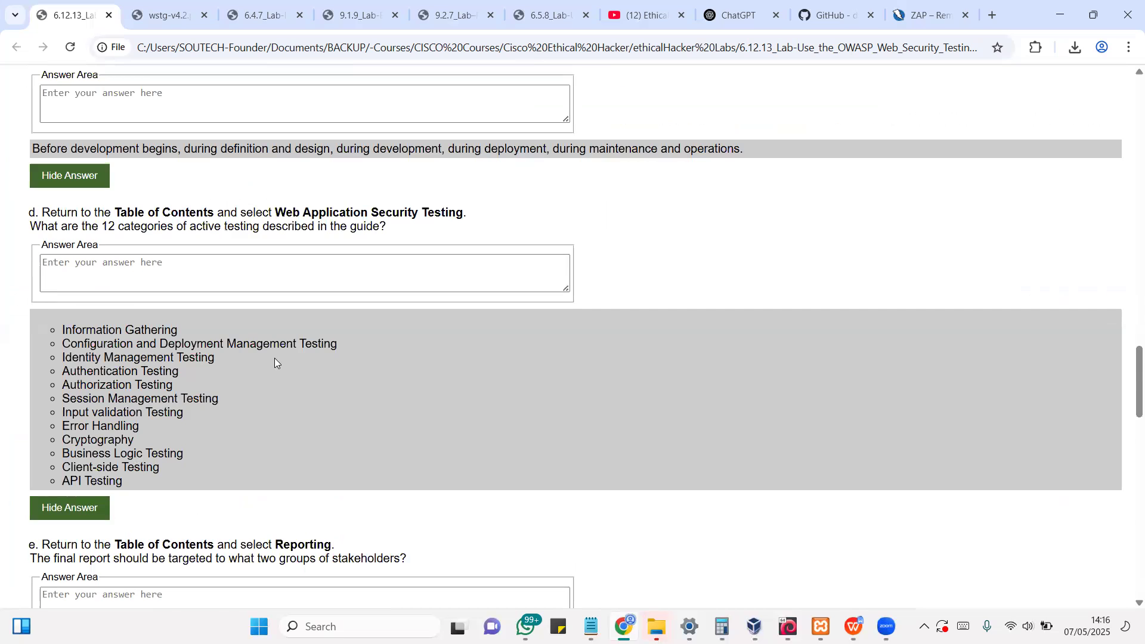
scroll(274, 358, down, 5)
scroll(692, 376, down, 5)
scroll(632, 386, down, 8)
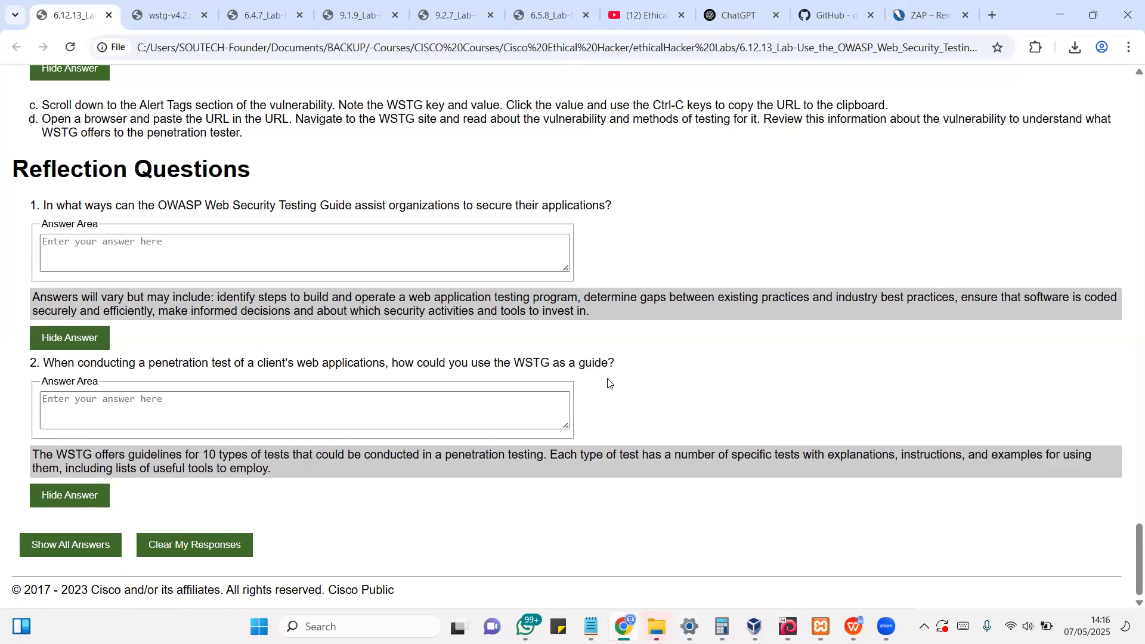
Leave the 6.12.13 lab page and bring up the 6.4.7 Injection Attacks lab page
scroll(218, 391, up, 20)
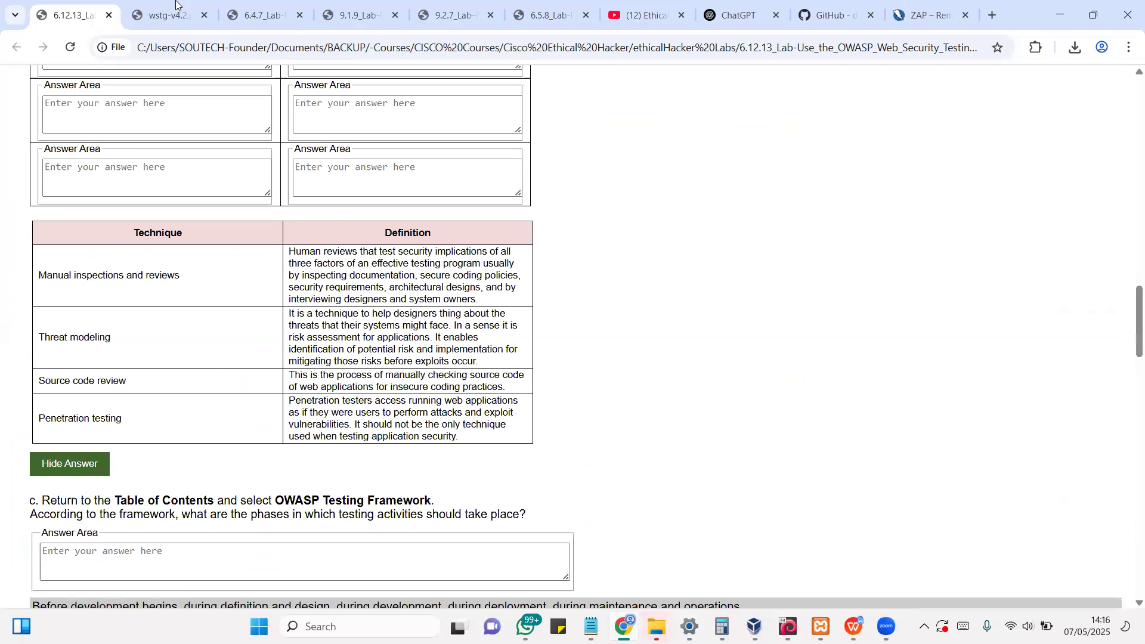
click(177, 8)
click(270, 8)
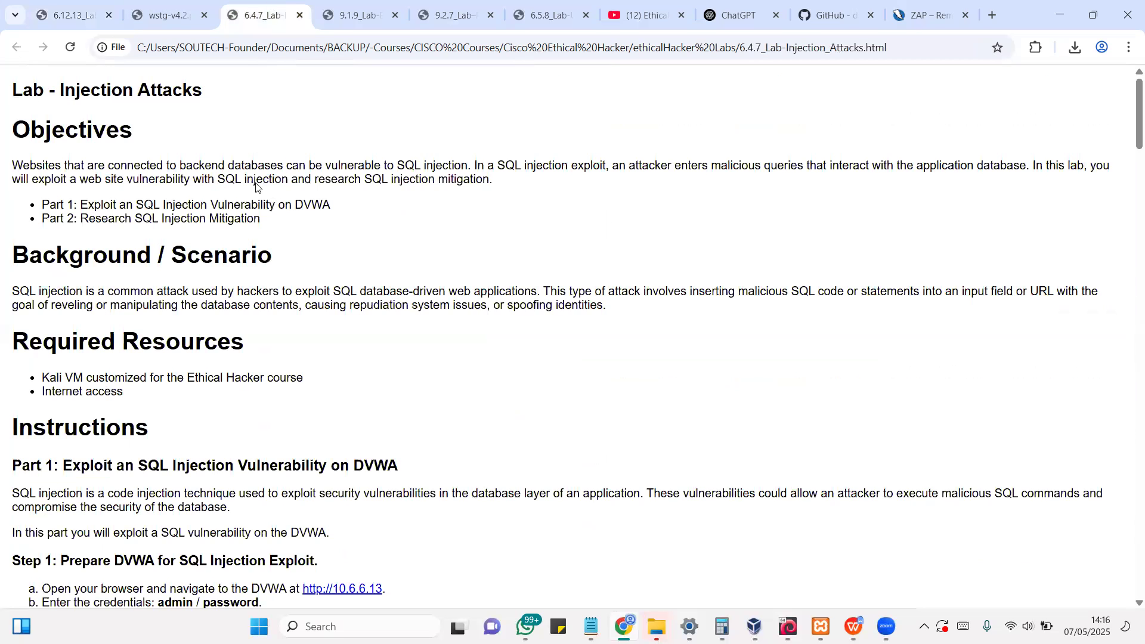